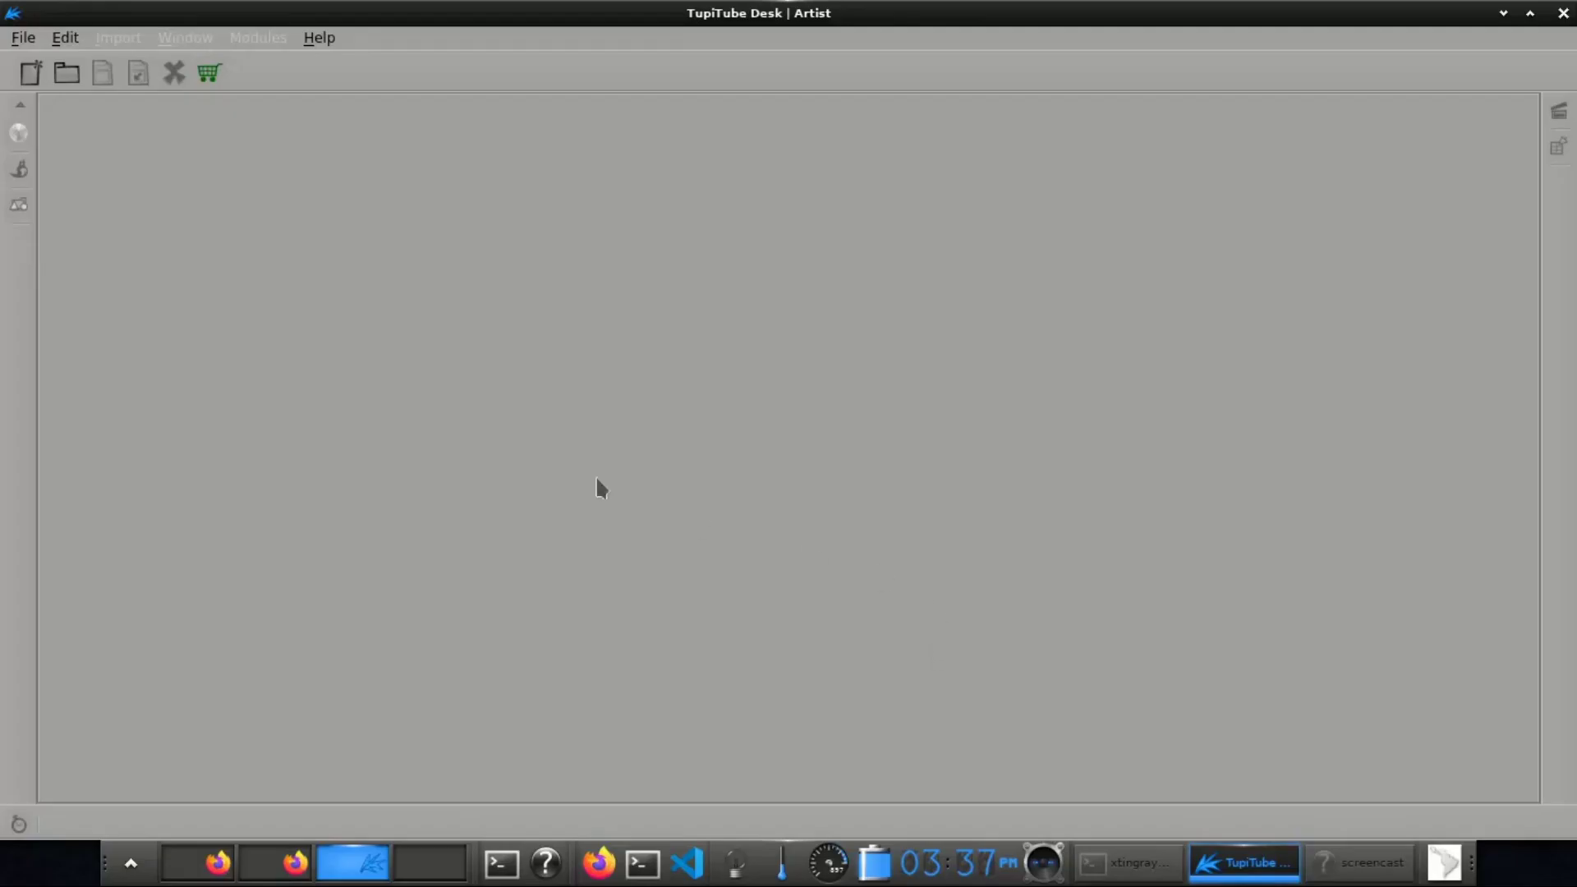
Step: Create the new my_project animation with light green #a6ffa6 fill and a transparent outline
click(31, 74)
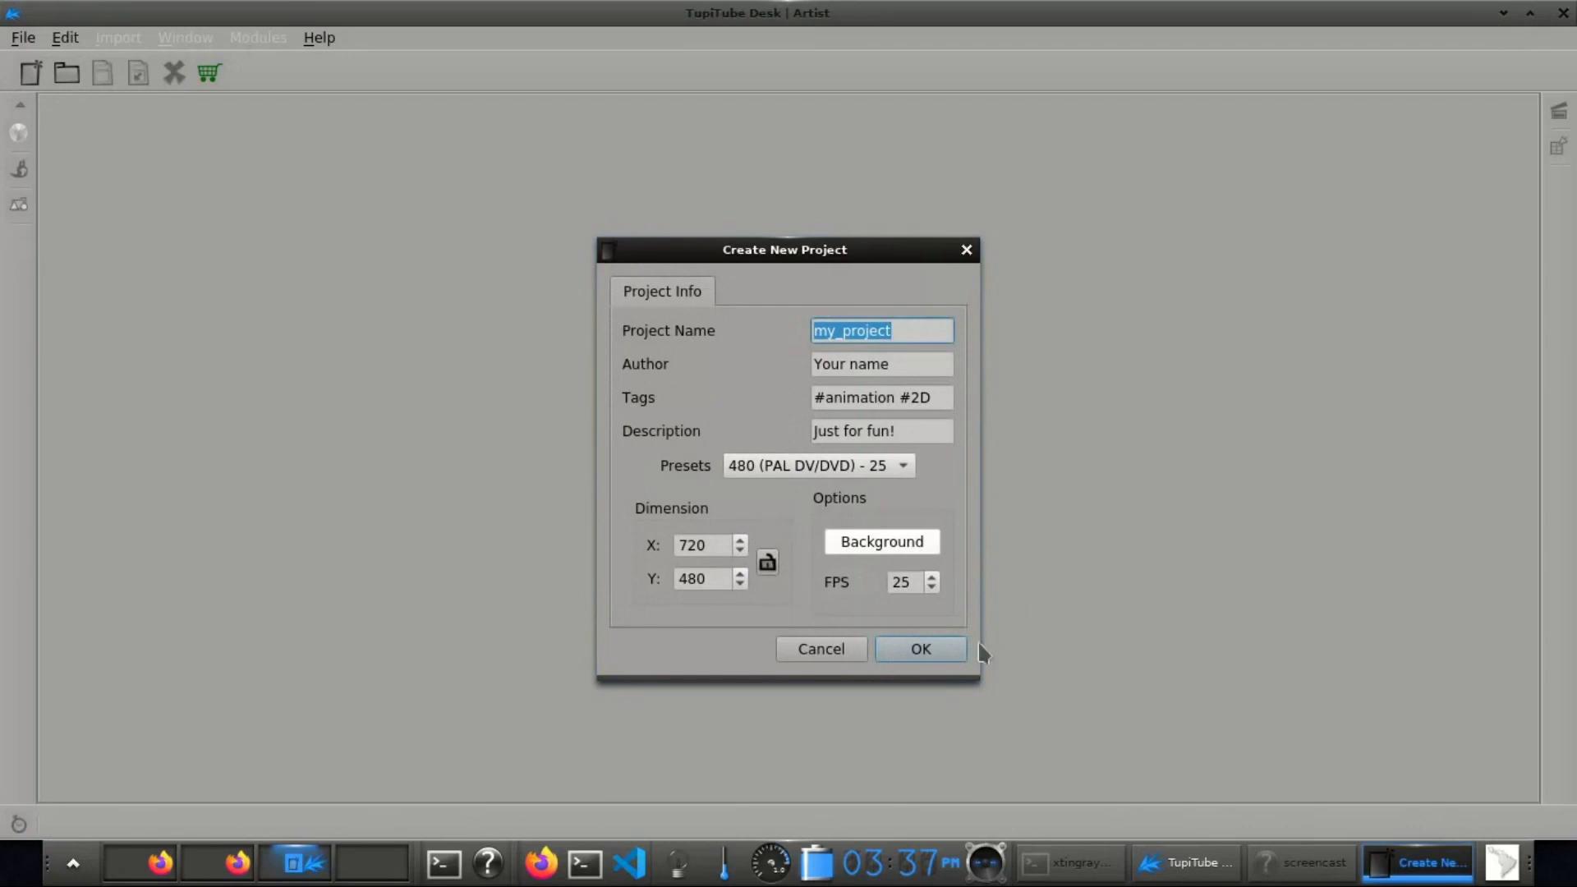
click(944, 645)
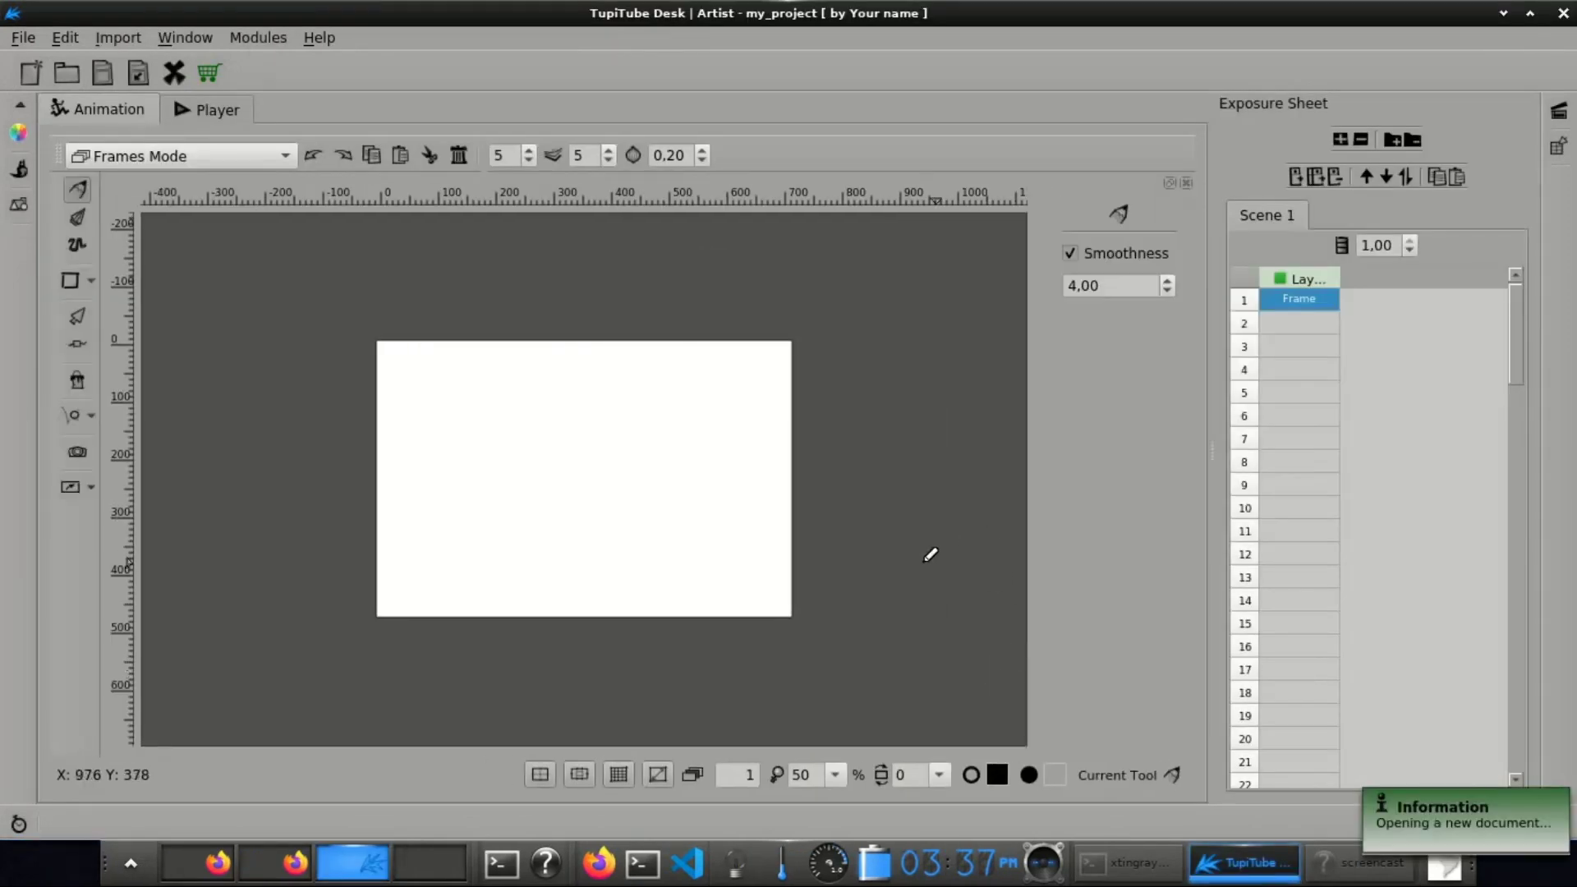
click(19, 133)
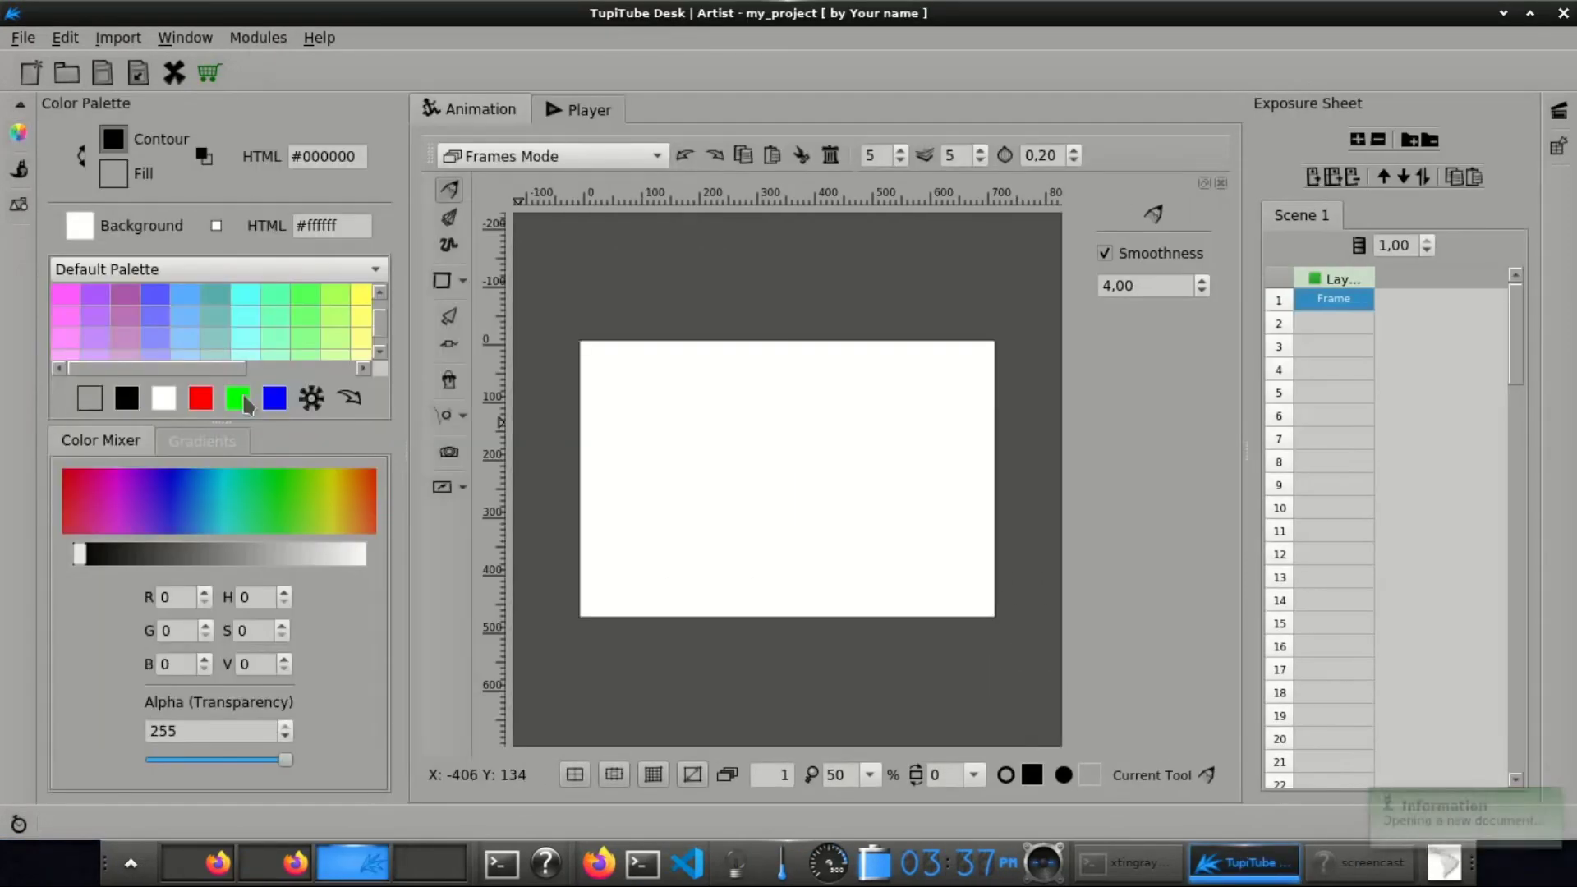
click(380, 353)
click(381, 353)
click(306, 319)
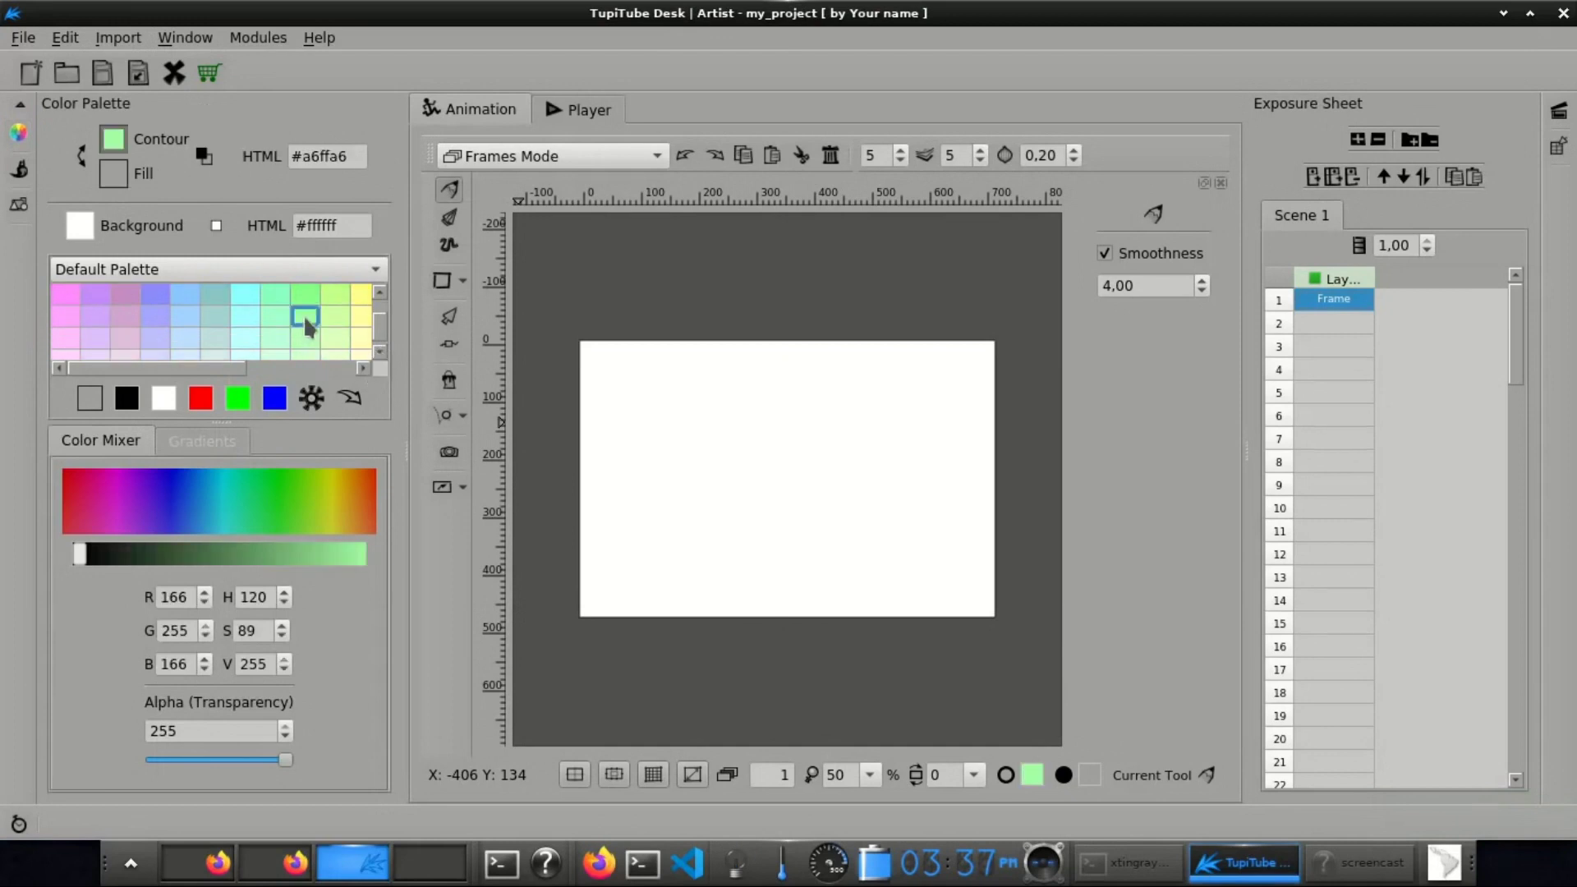
click(81, 152)
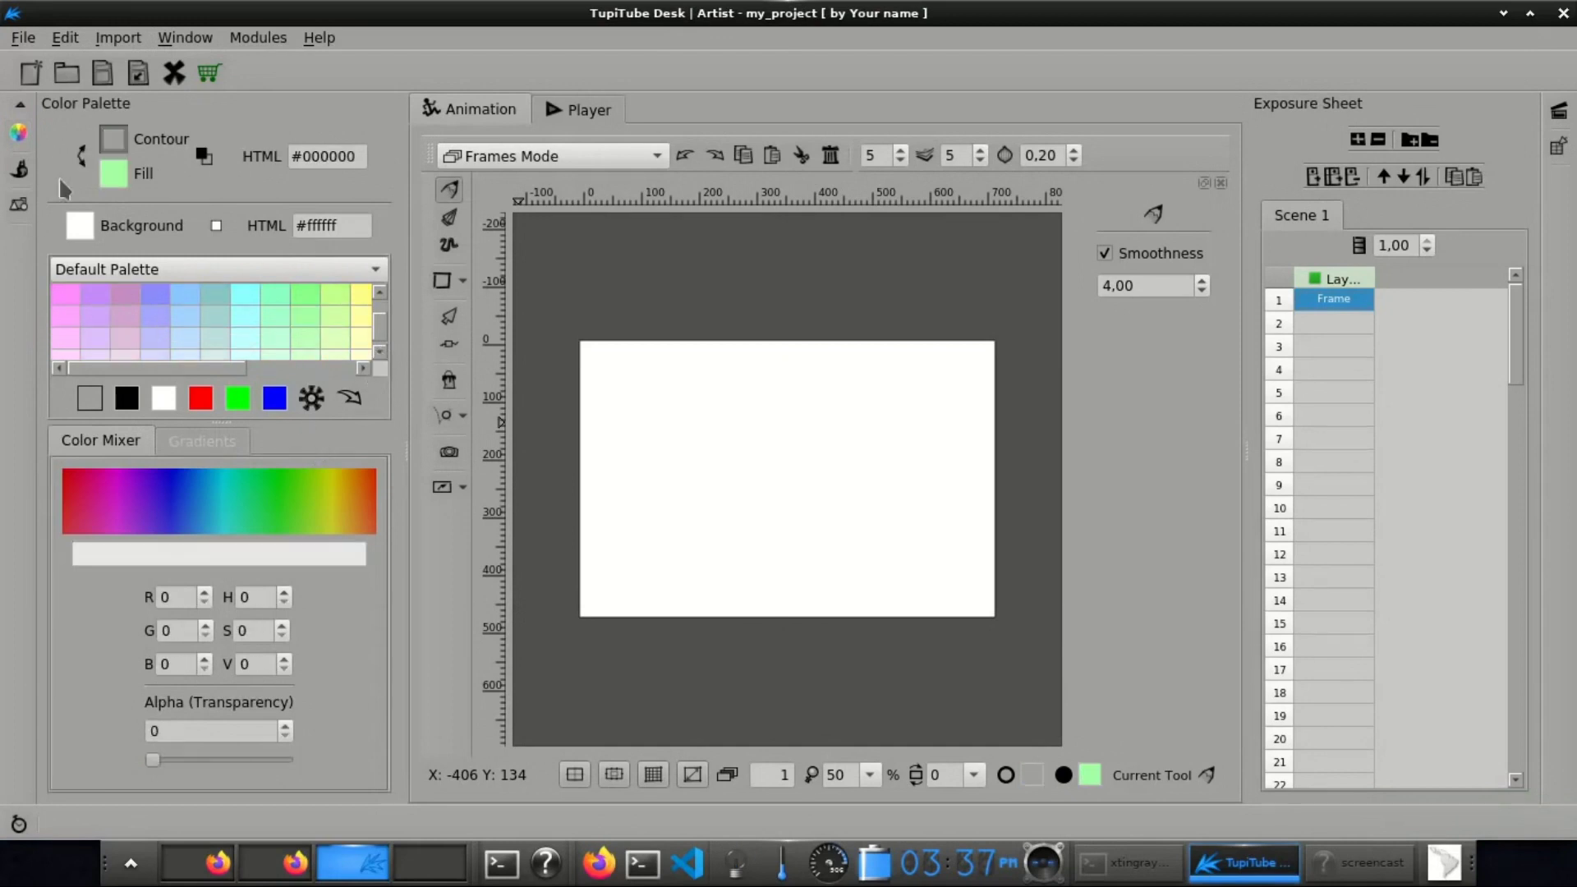
click(19, 134)
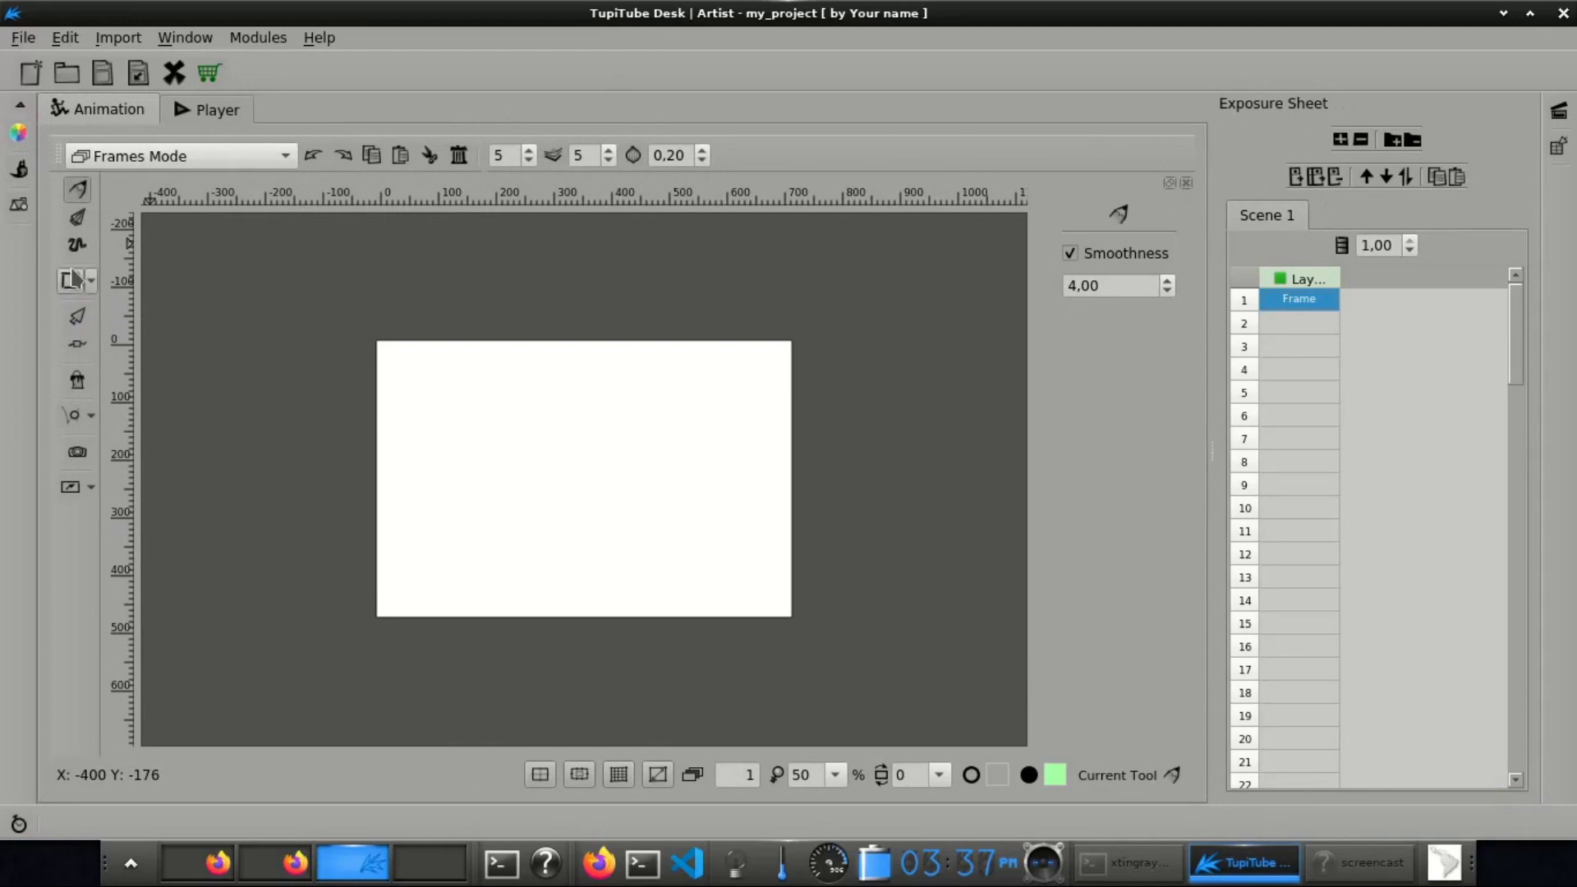
Step: Draw a small light green square with the Rectangle tool just left of the white canvas
click(70, 280)
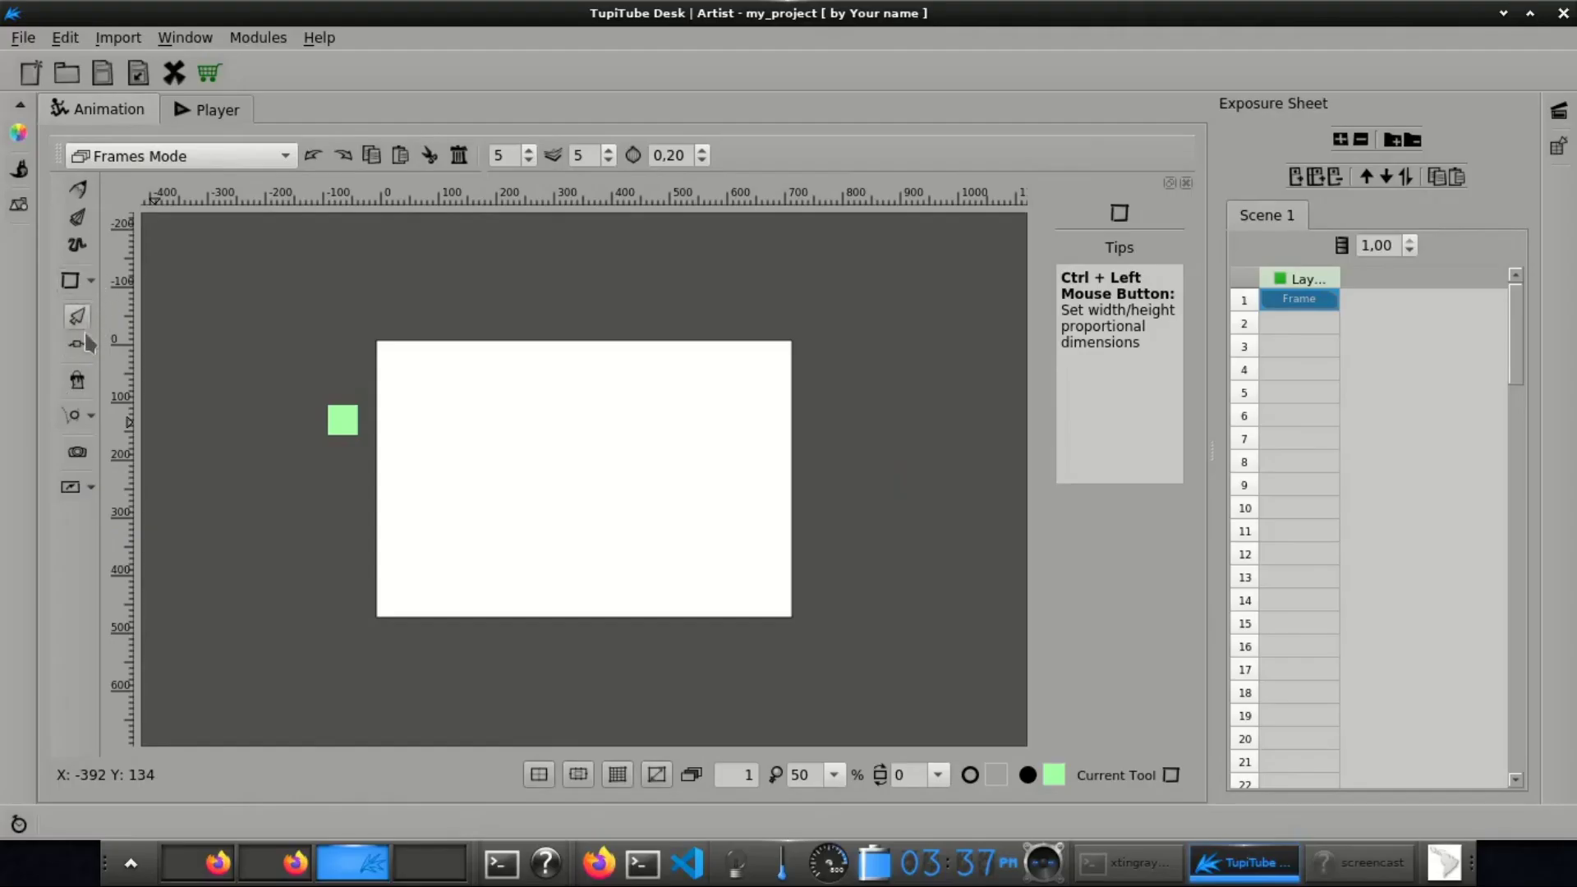
Step: Add Position Tween tween00 for the square, with two arced path points across the stage
click(74, 414)
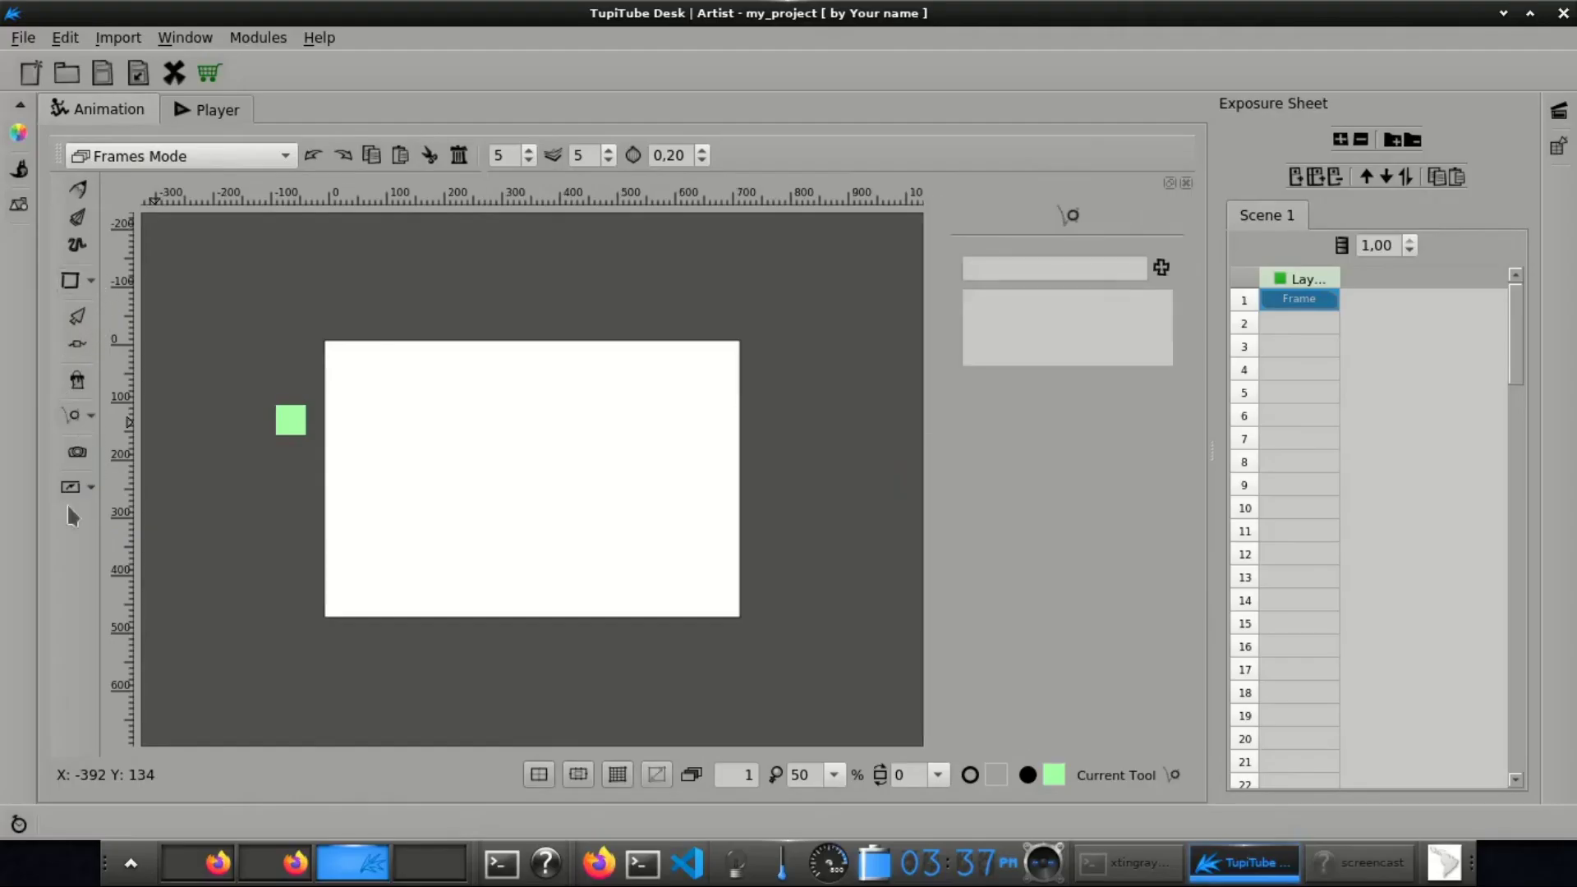
click(1160, 267)
drag(229, 380, 419, 526)
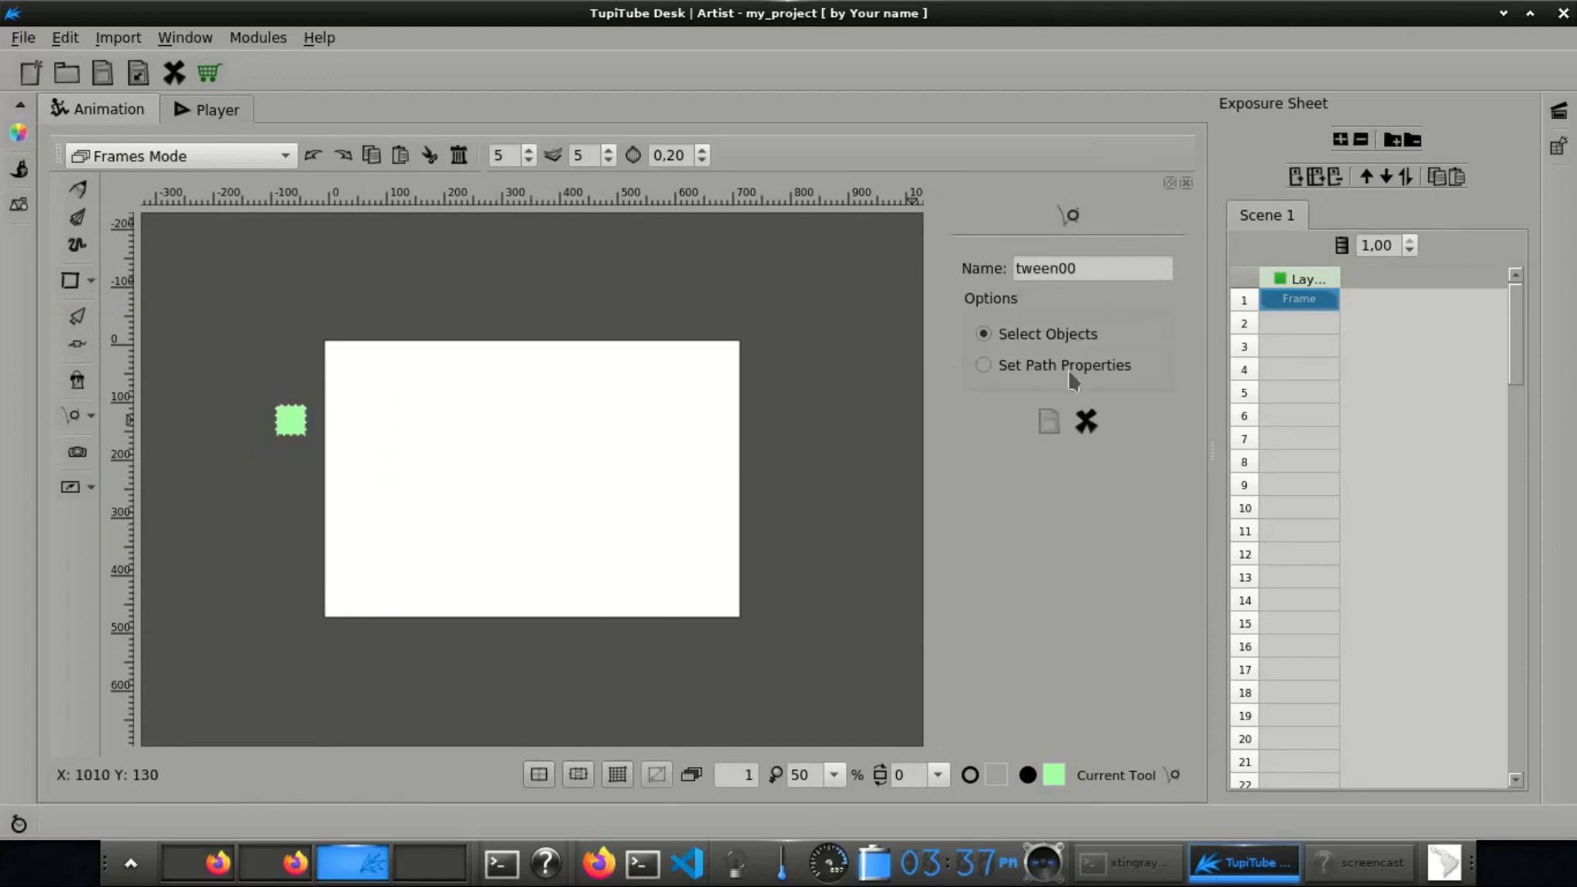
click(985, 365)
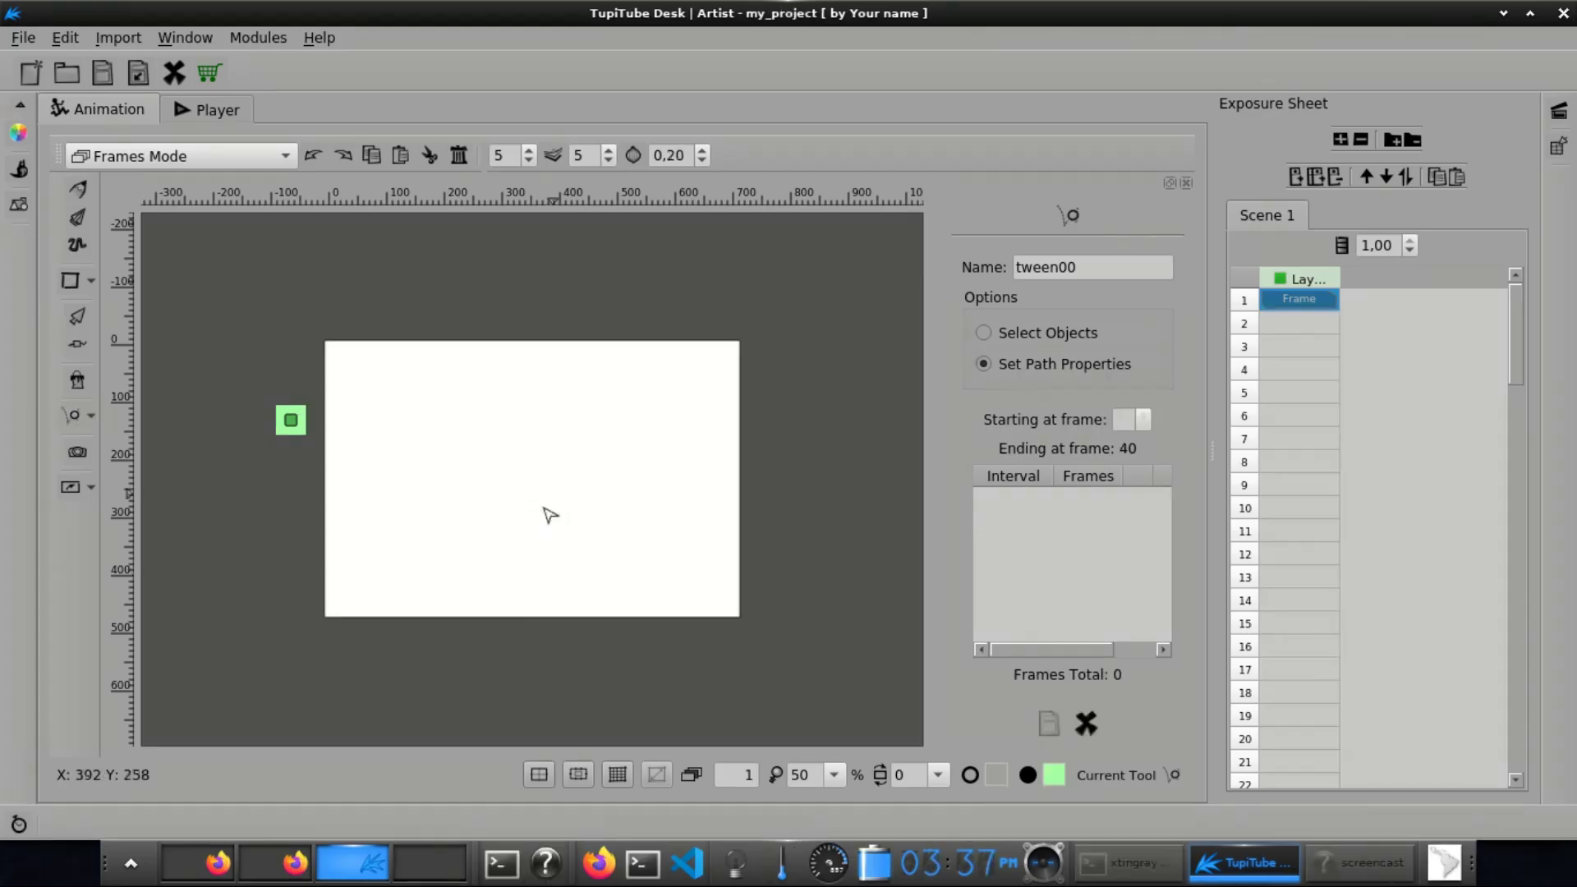
click(551, 576)
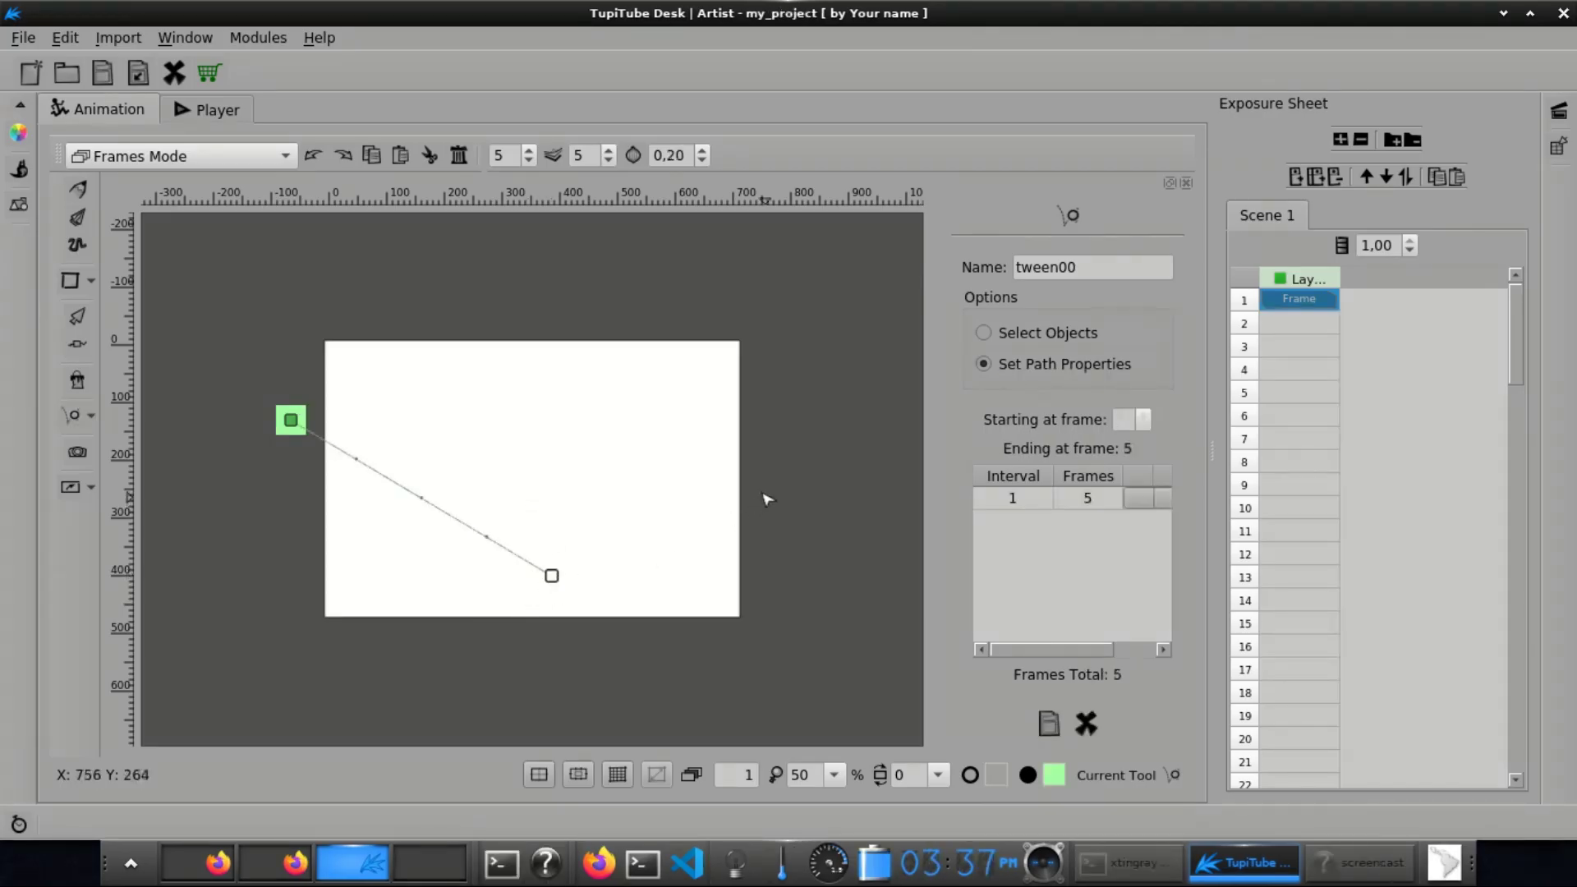
click(769, 422)
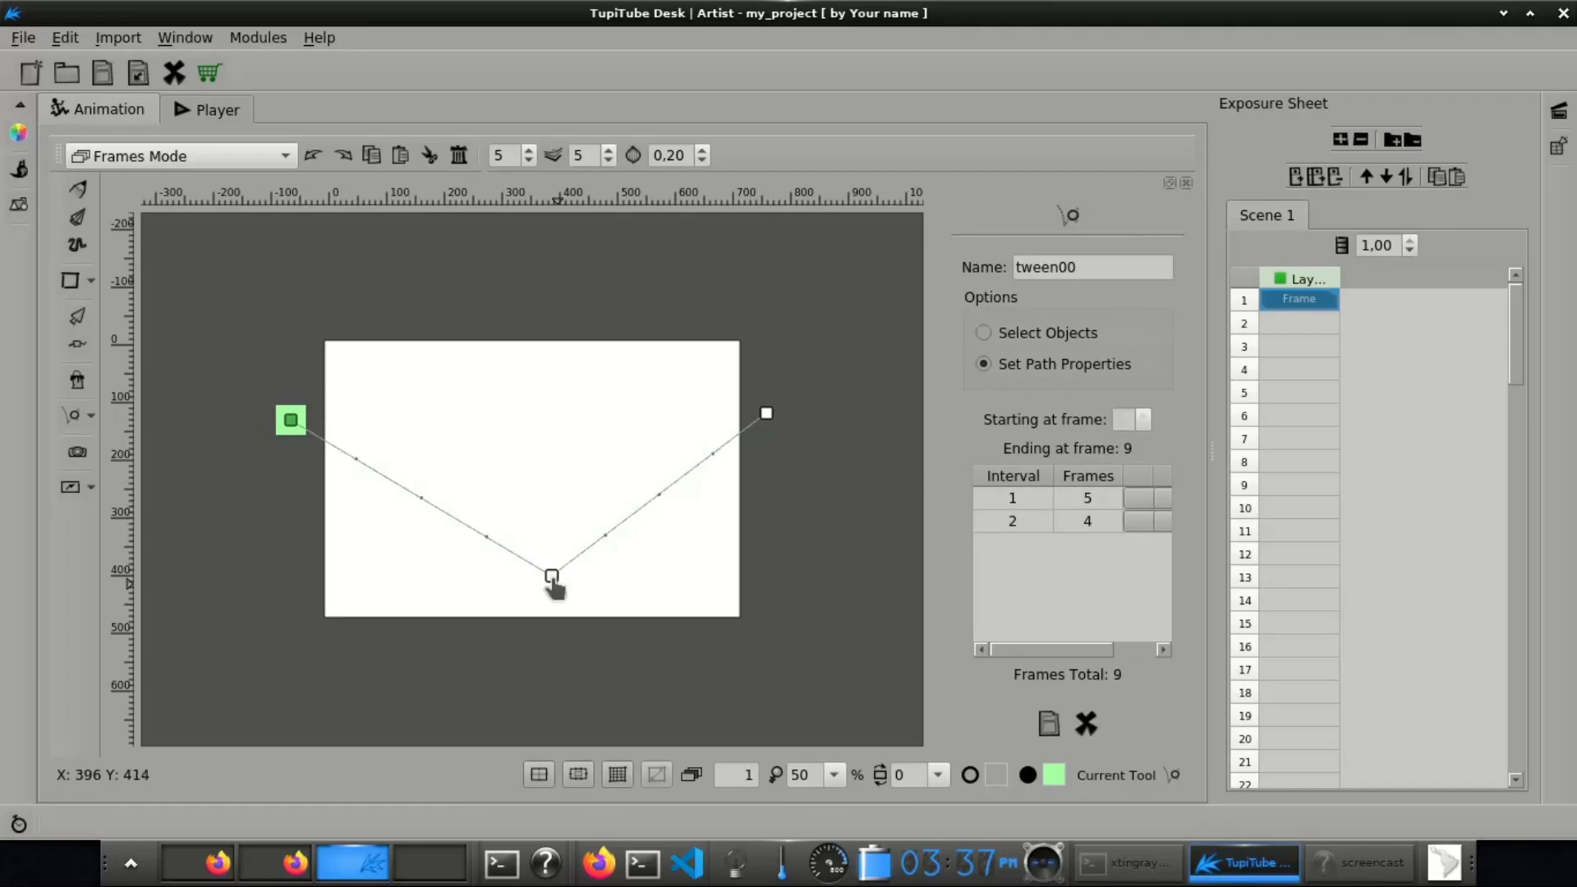
drag(552, 582, 505, 335)
drag(767, 415, 604, 400)
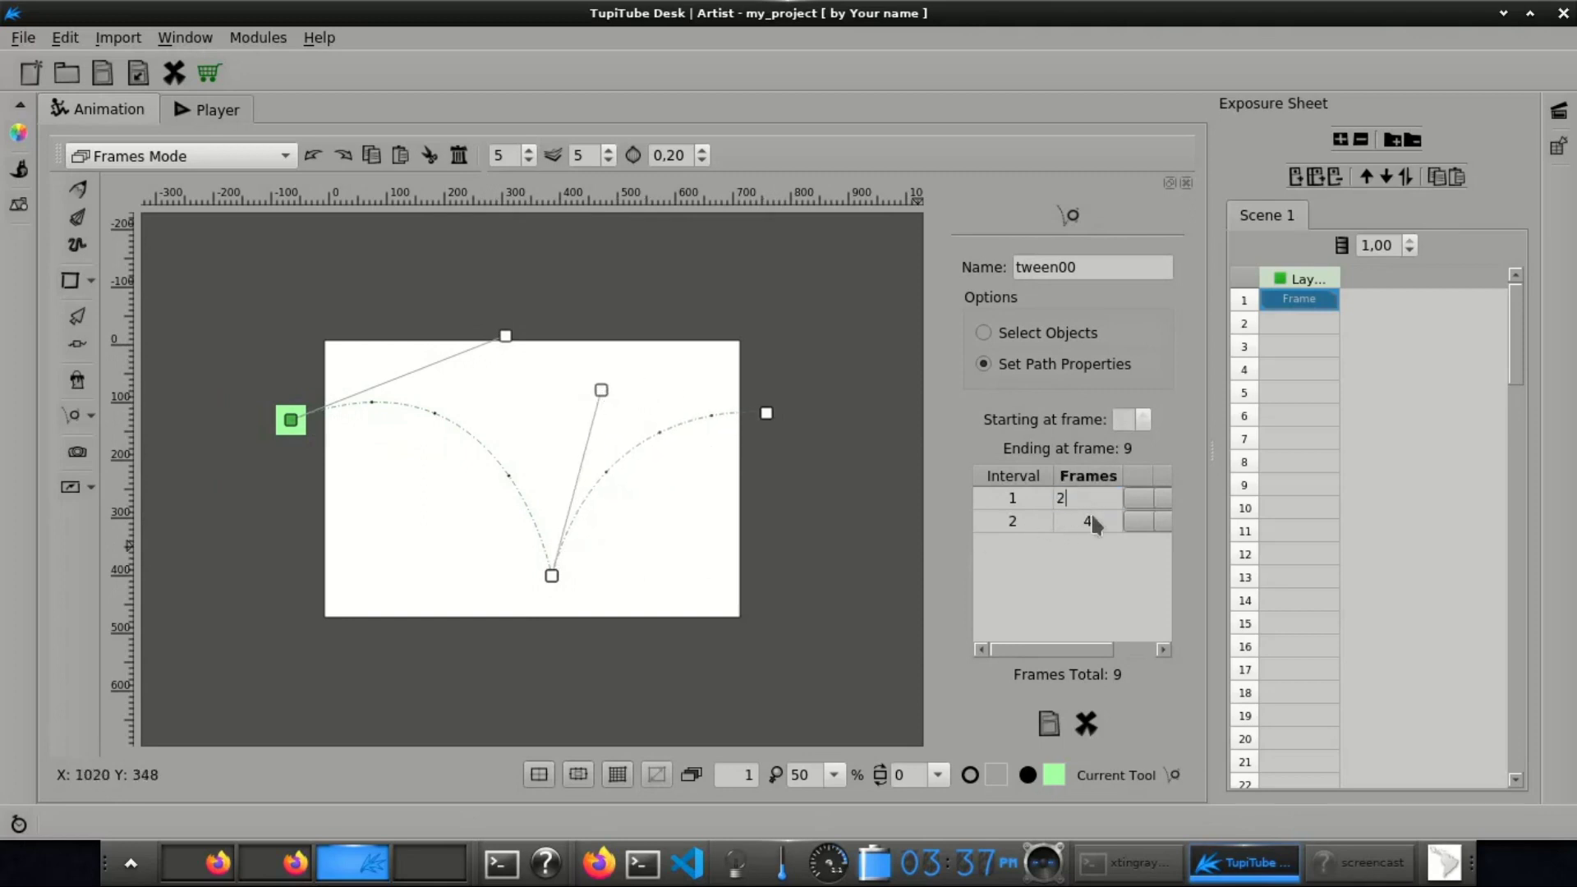
Step: Set both path intervals to 20 frames, apply tween00, and preview the bounce
key(Return)
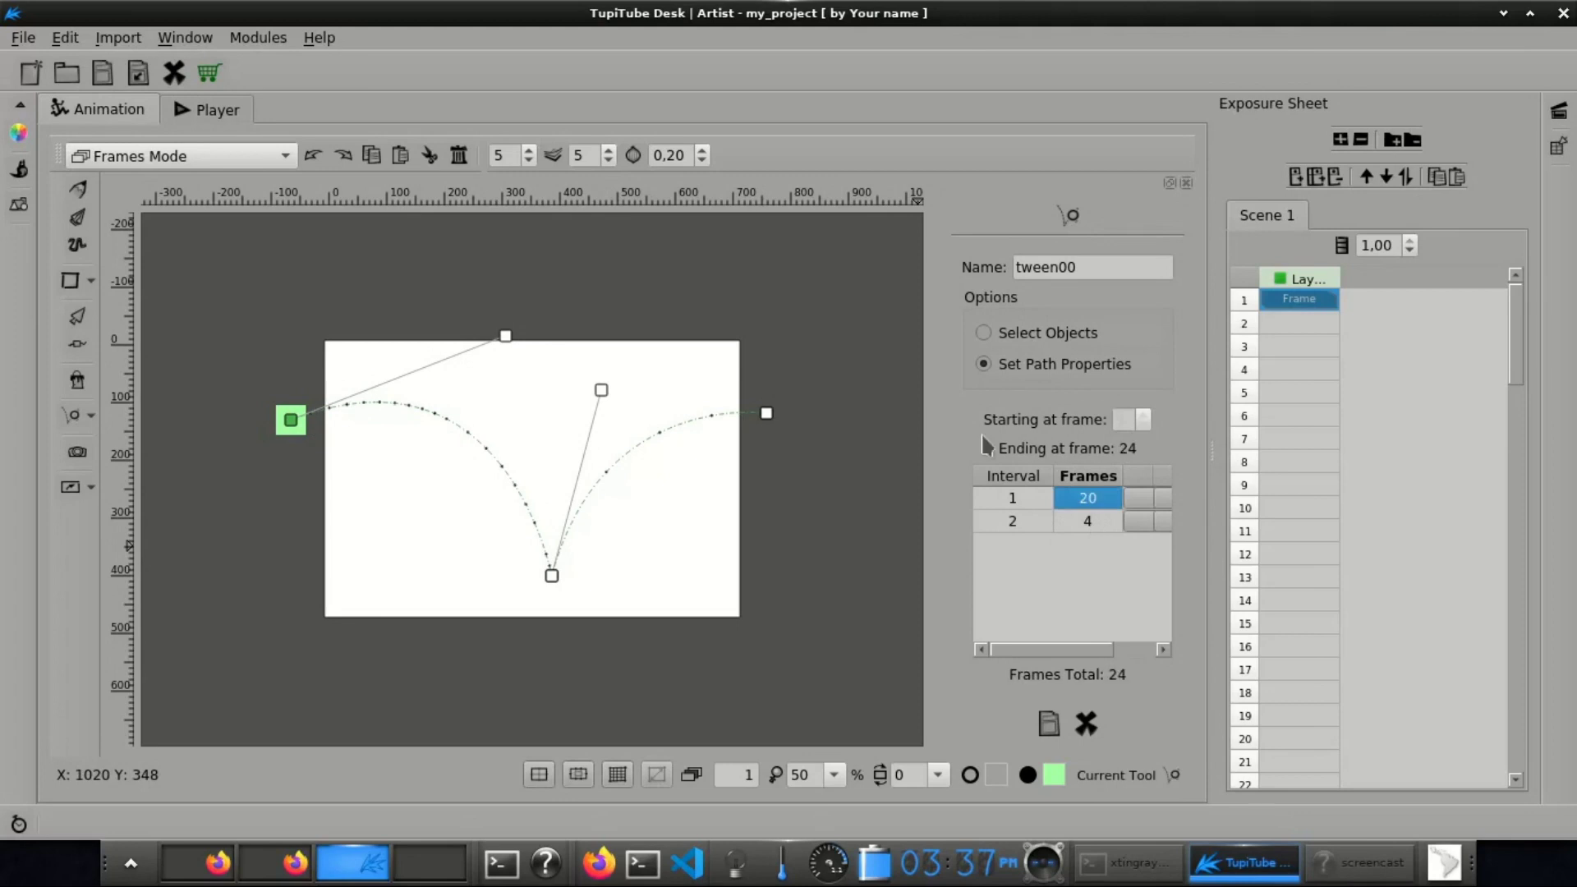
double_click(1091, 521)
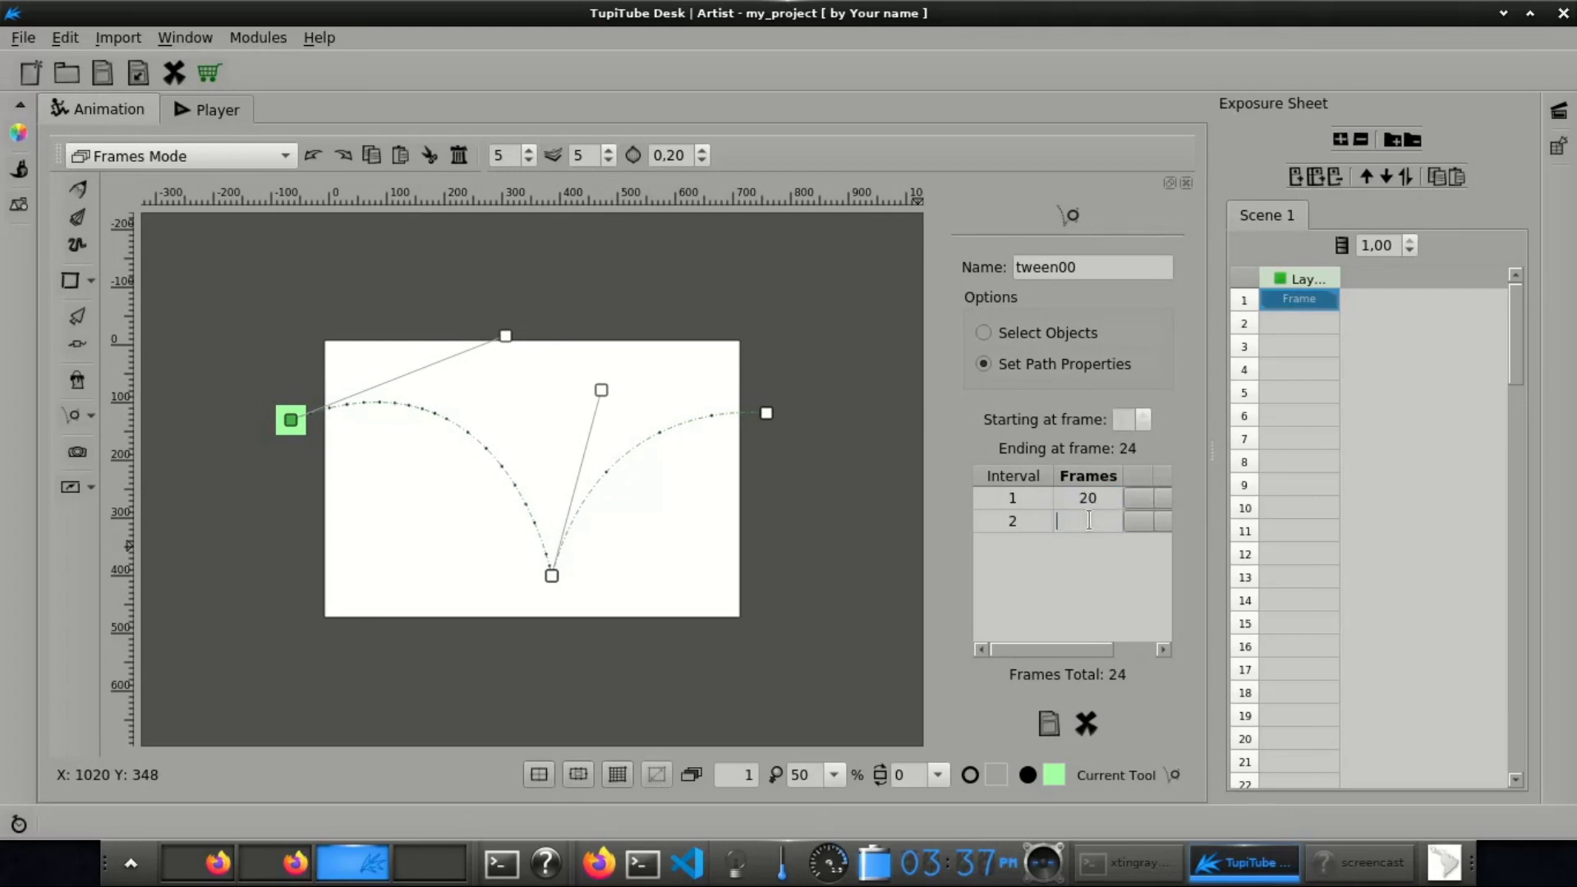
text(20)
key(Return)
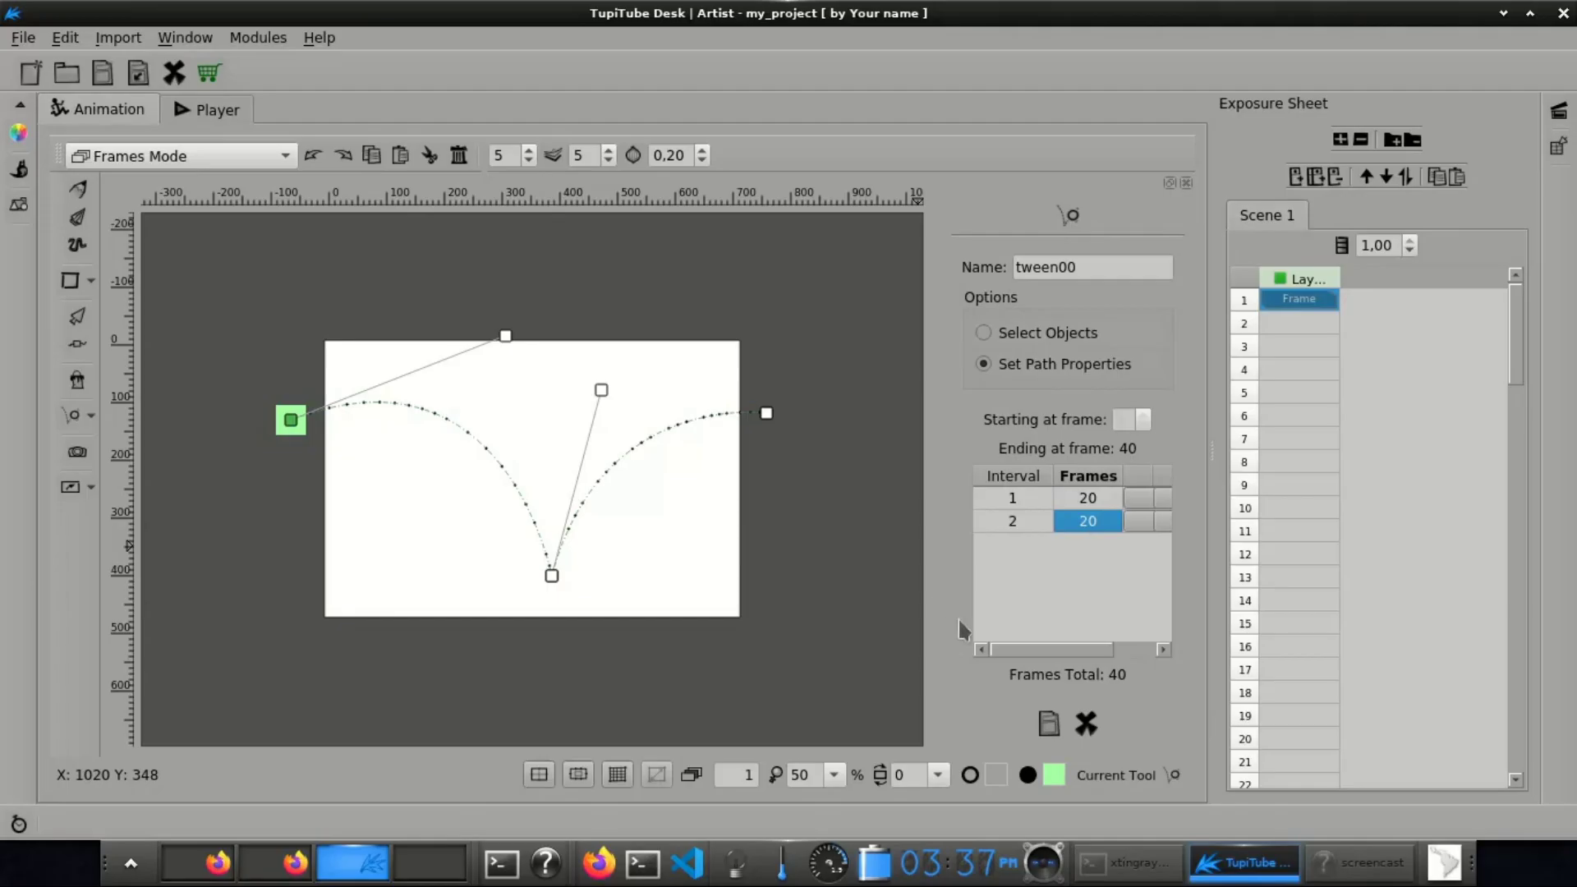
click(1052, 725)
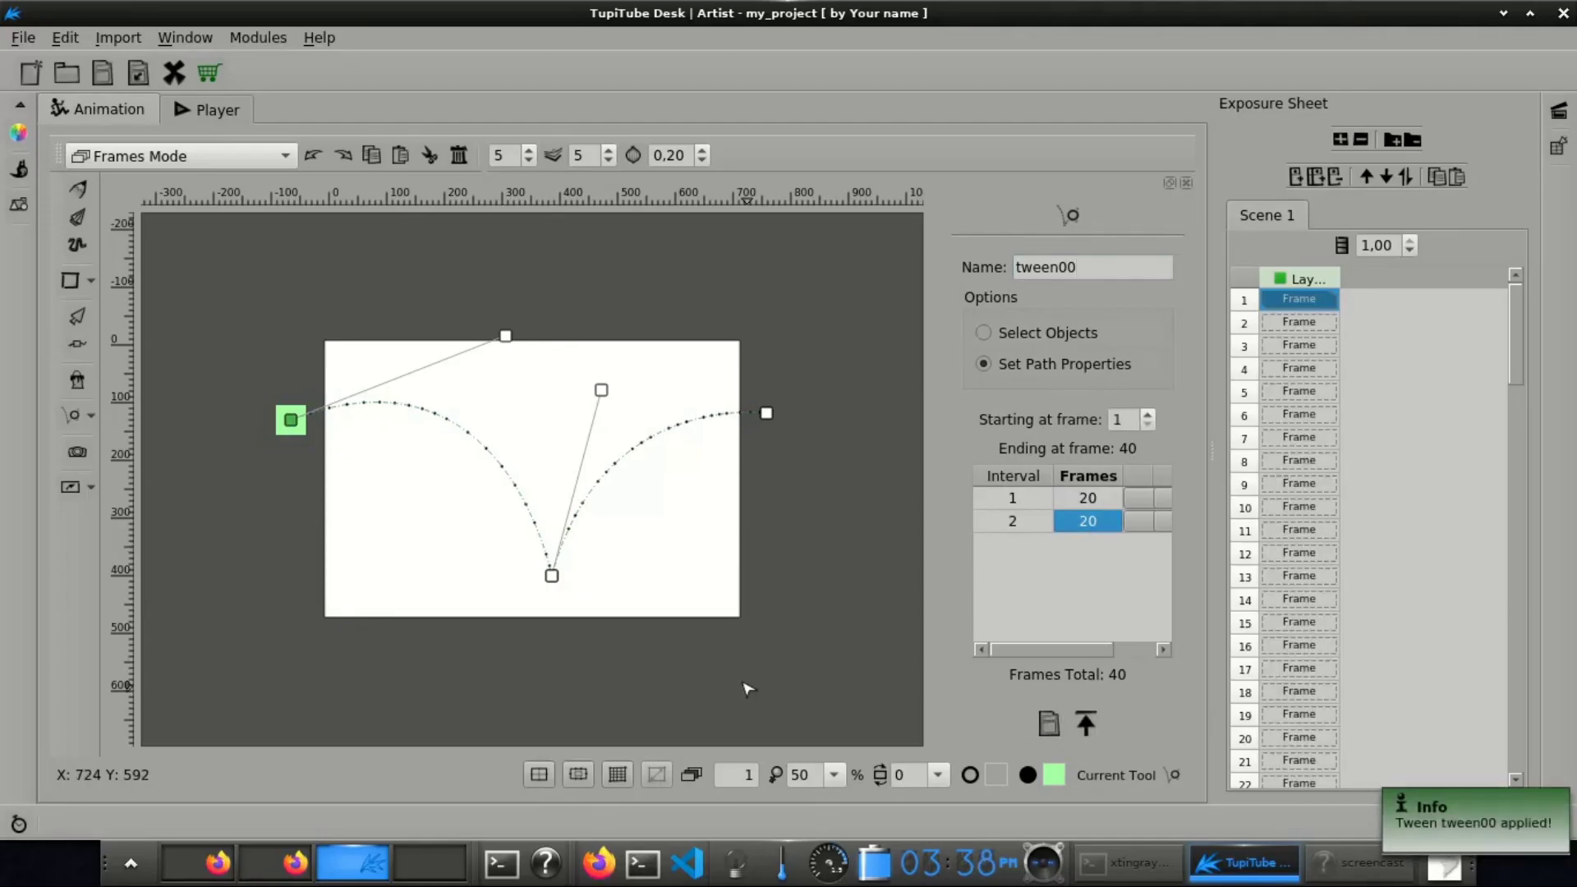
key(ctrl+2)
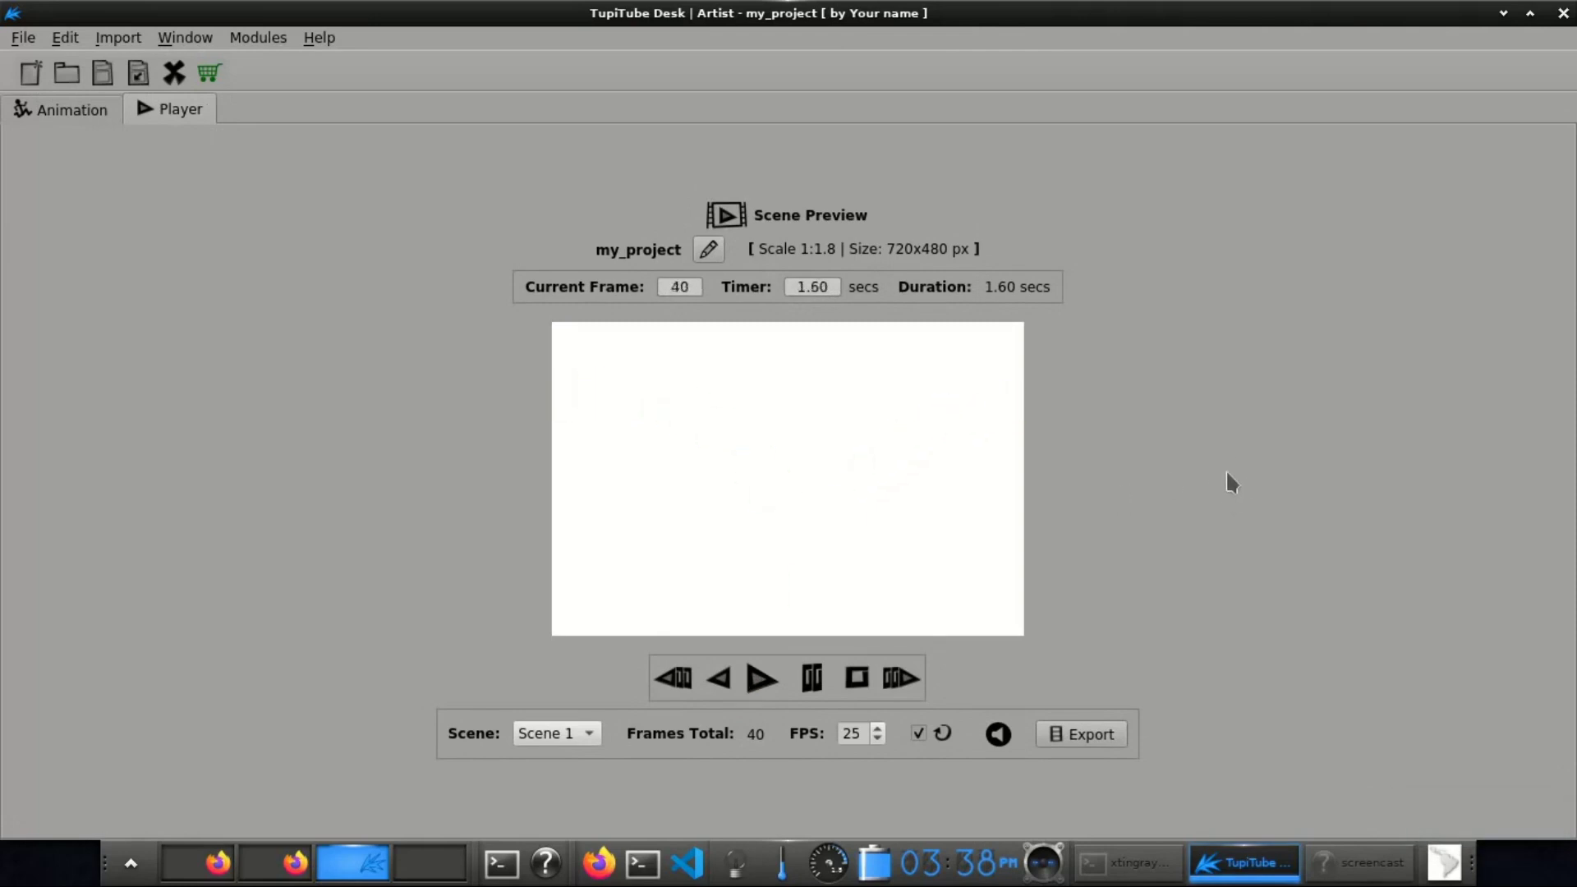
key(ctrl+1)
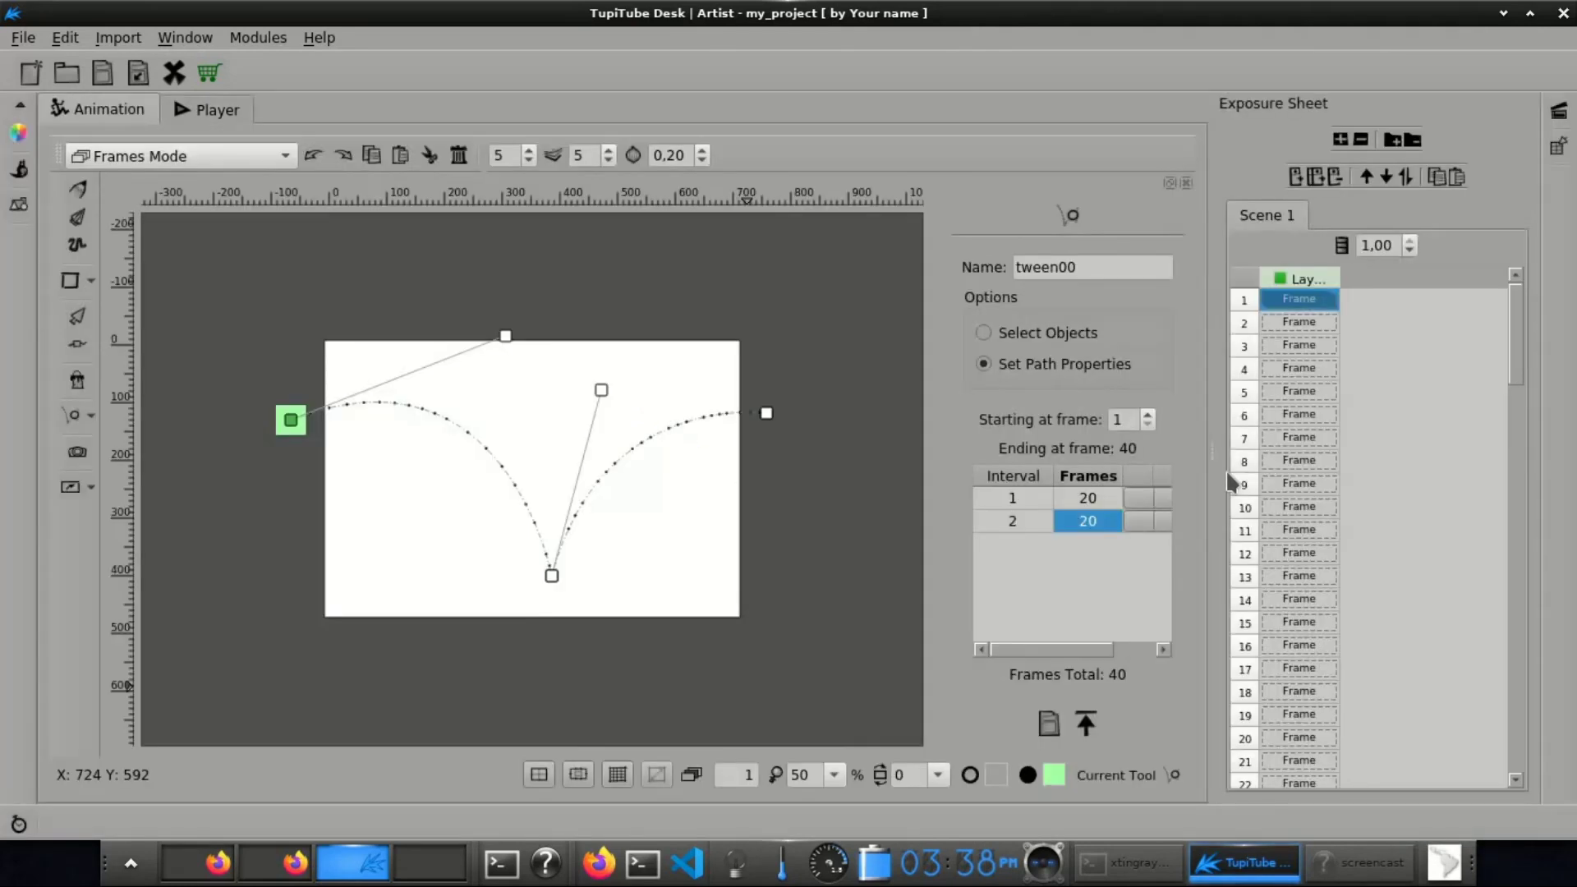
Step: Add a clockwise Rotation Tween to the square at speed 10 over frames 1–40, then preview it
click(91, 416)
click(189, 452)
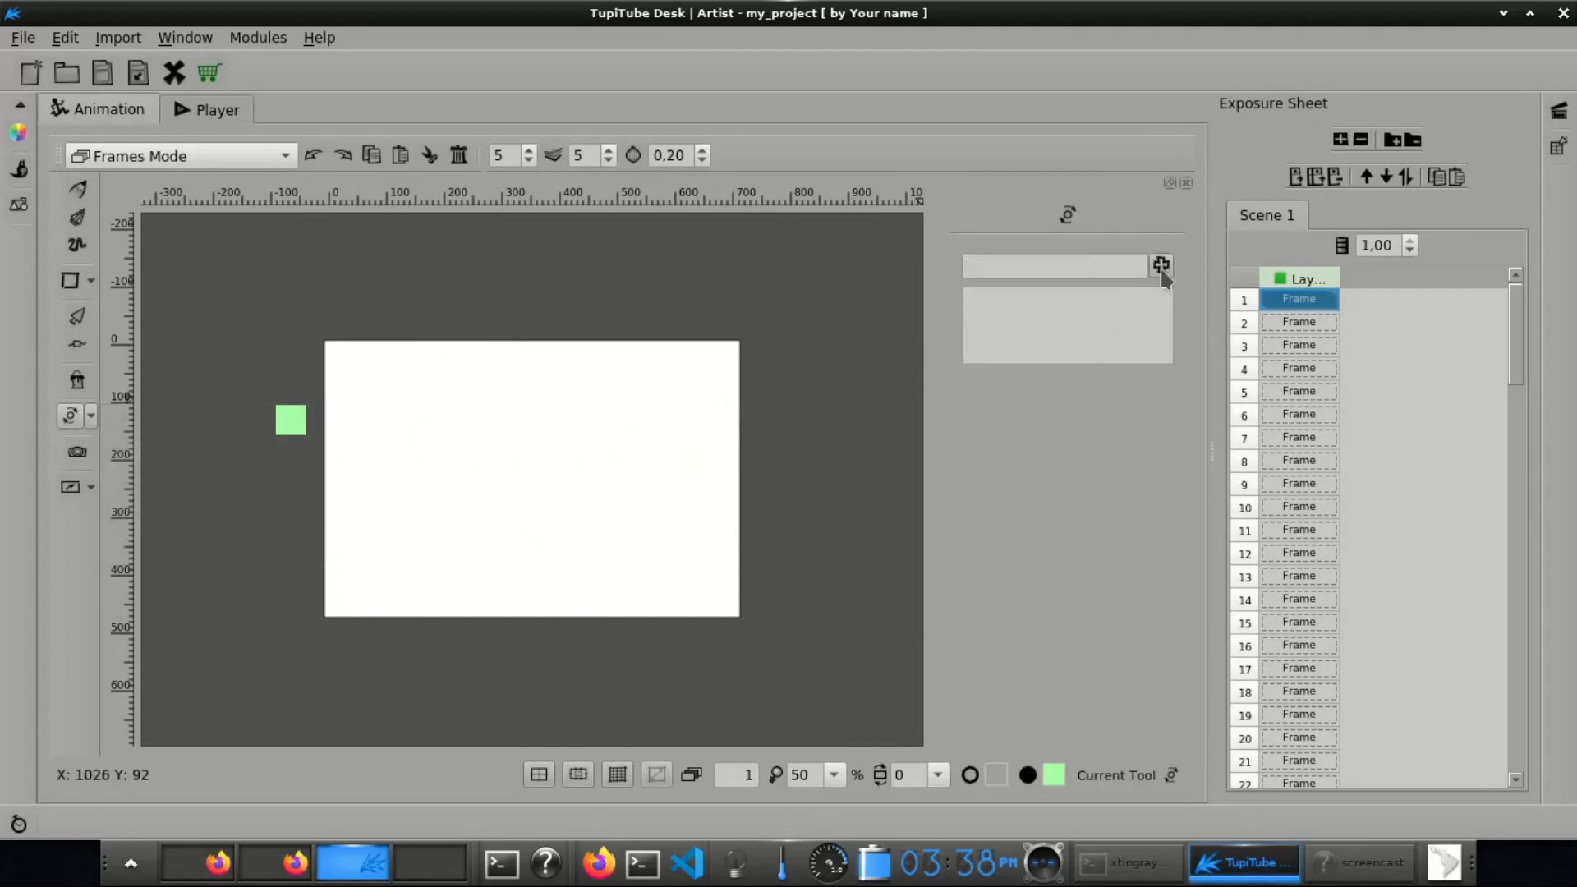
click(1161, 266)
click(291, 419)
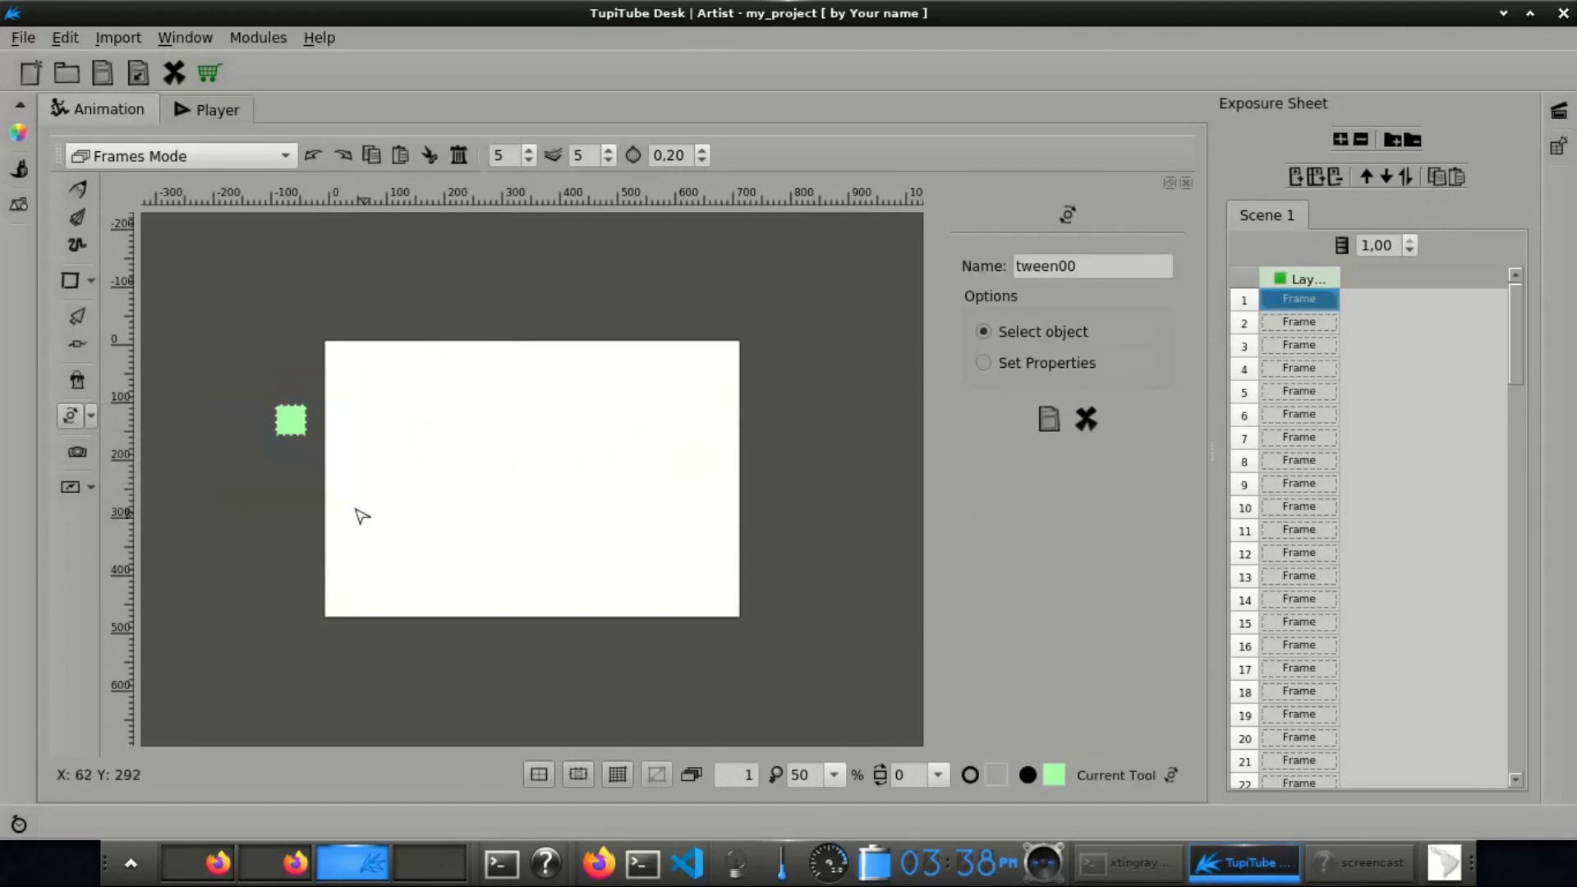
click(983, 363)
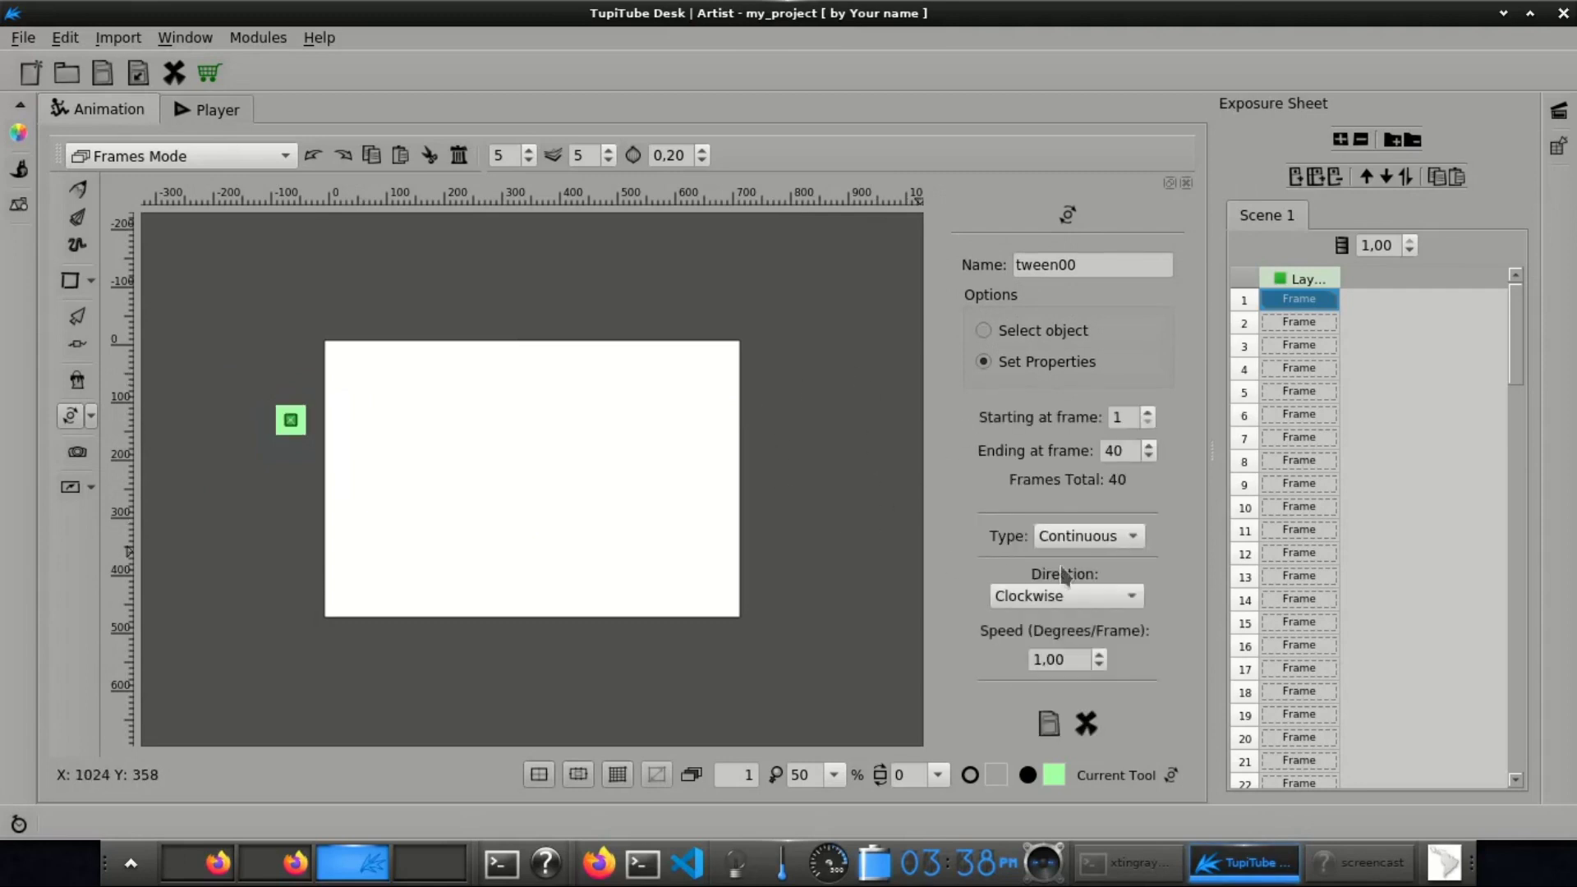
drag(1072, 666, 1041, 653)
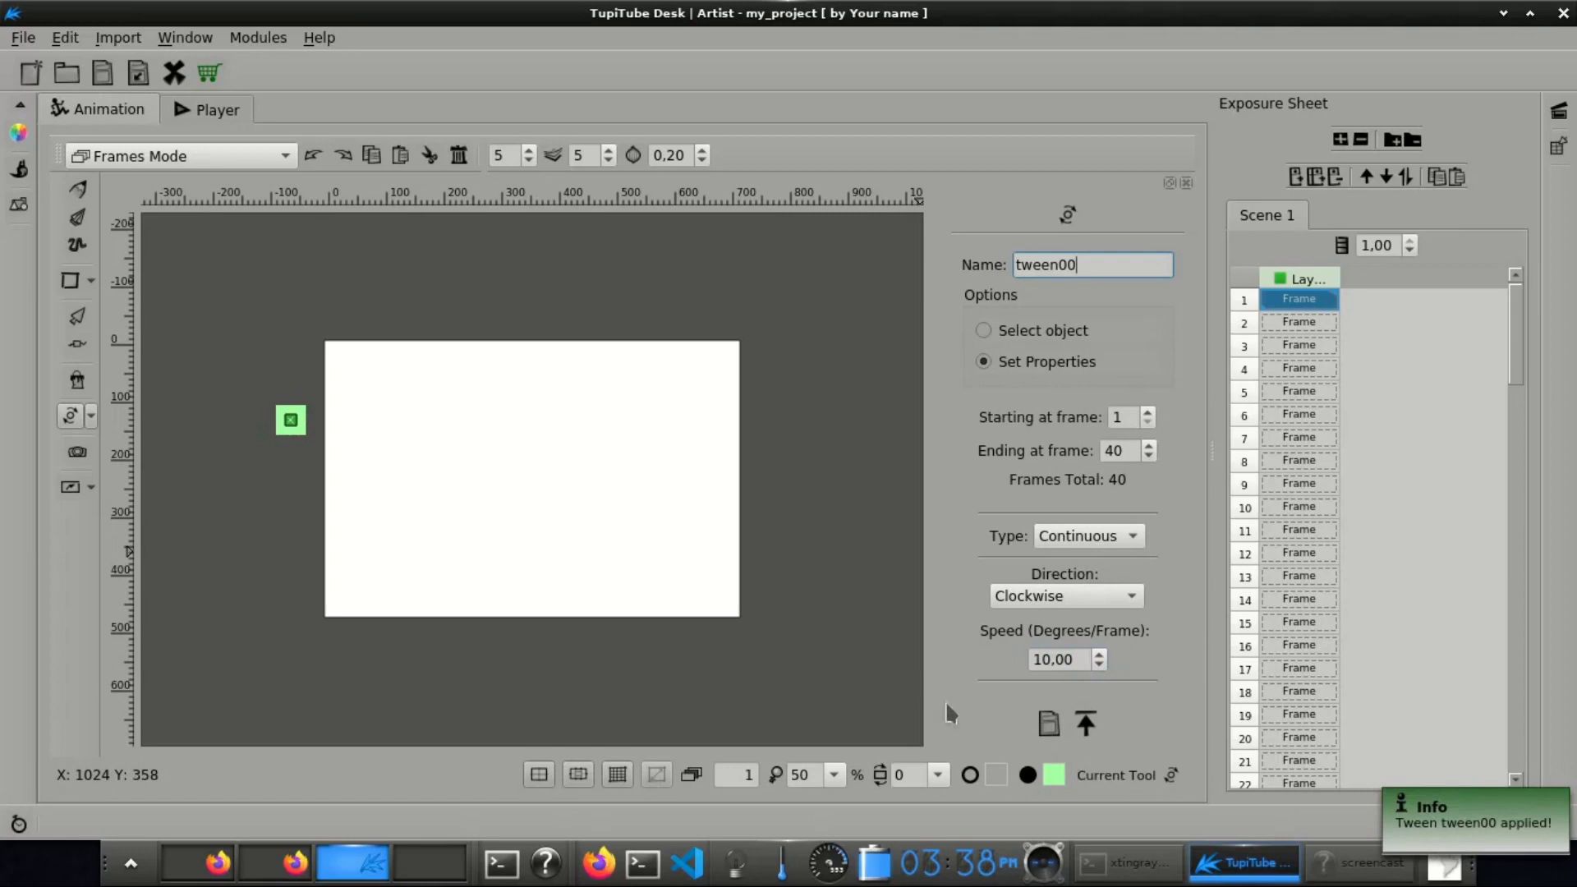
key(ctrl+2)
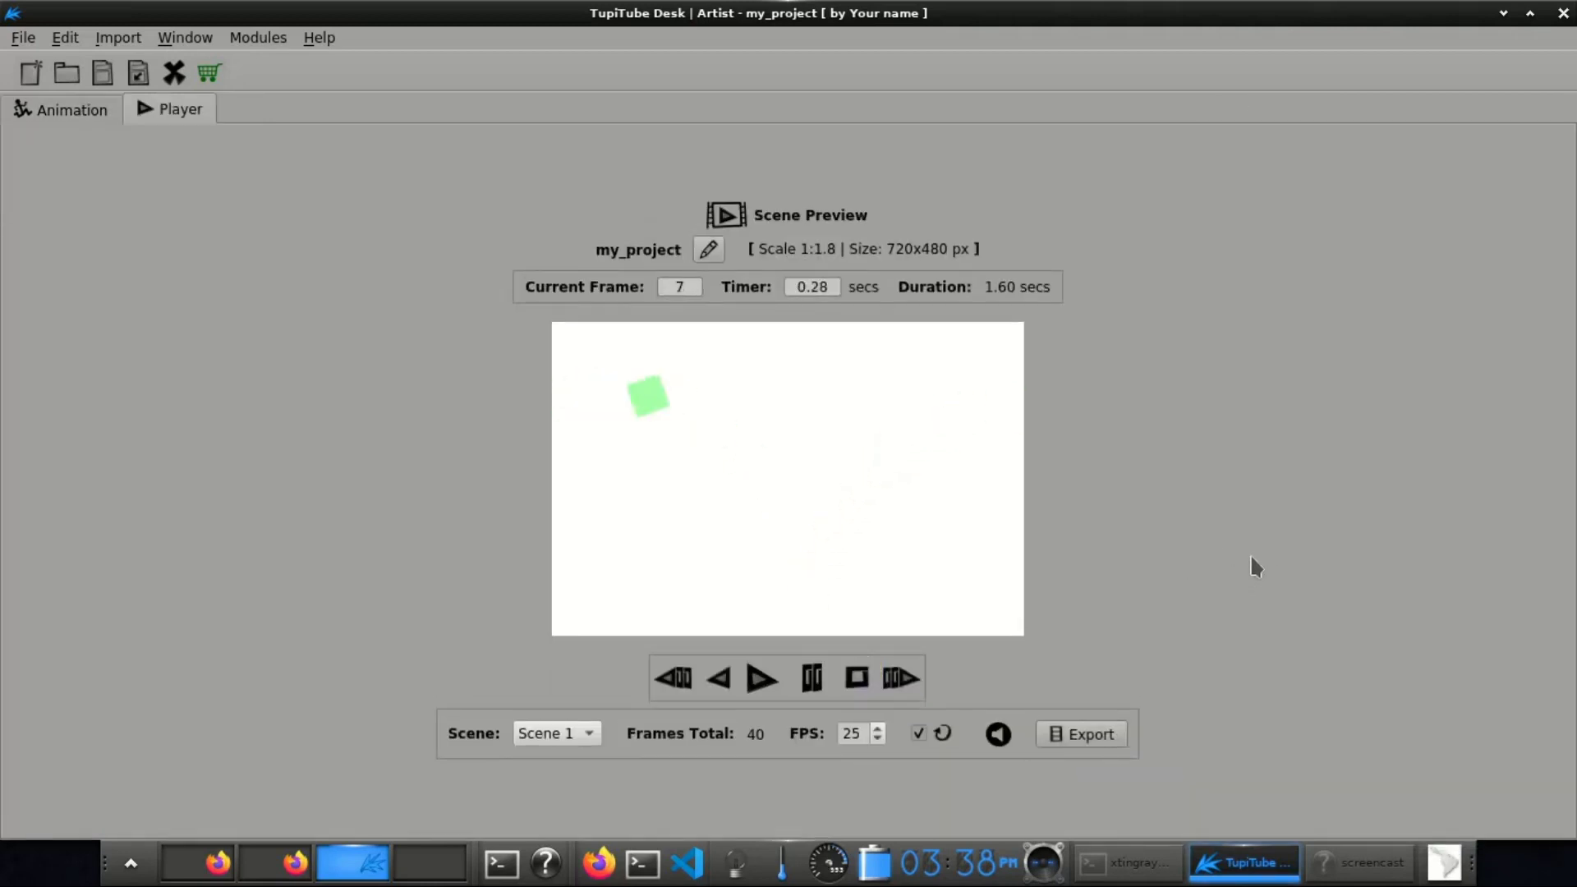
key(ctrl+1)
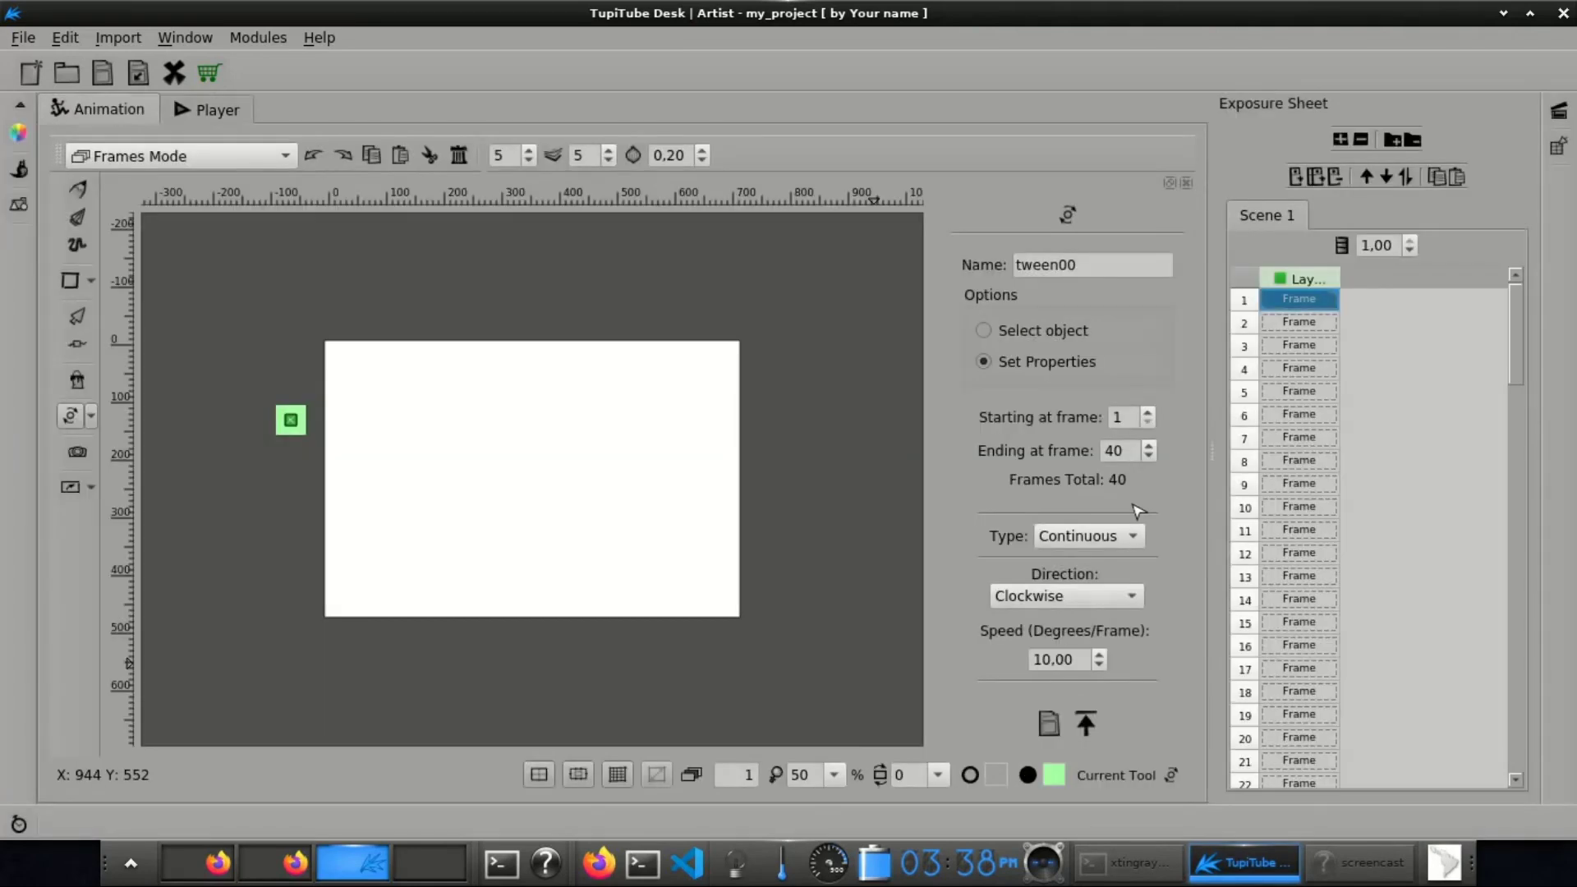
Step: Switch to Vector Static BG Mode and show the colour palette
click(269, 154)
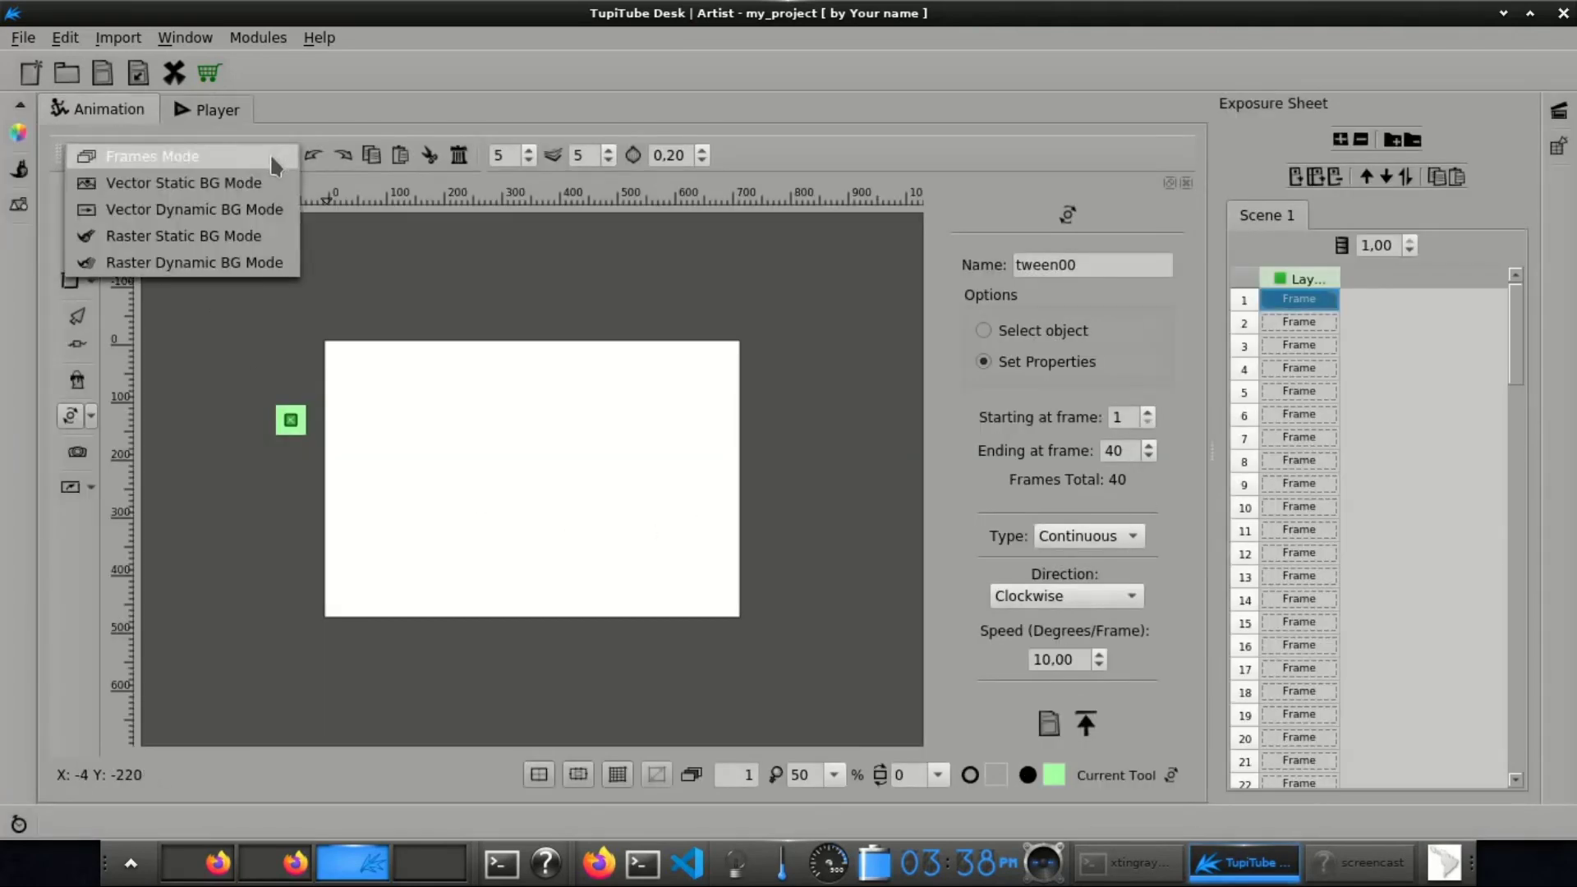
click(269, 183)
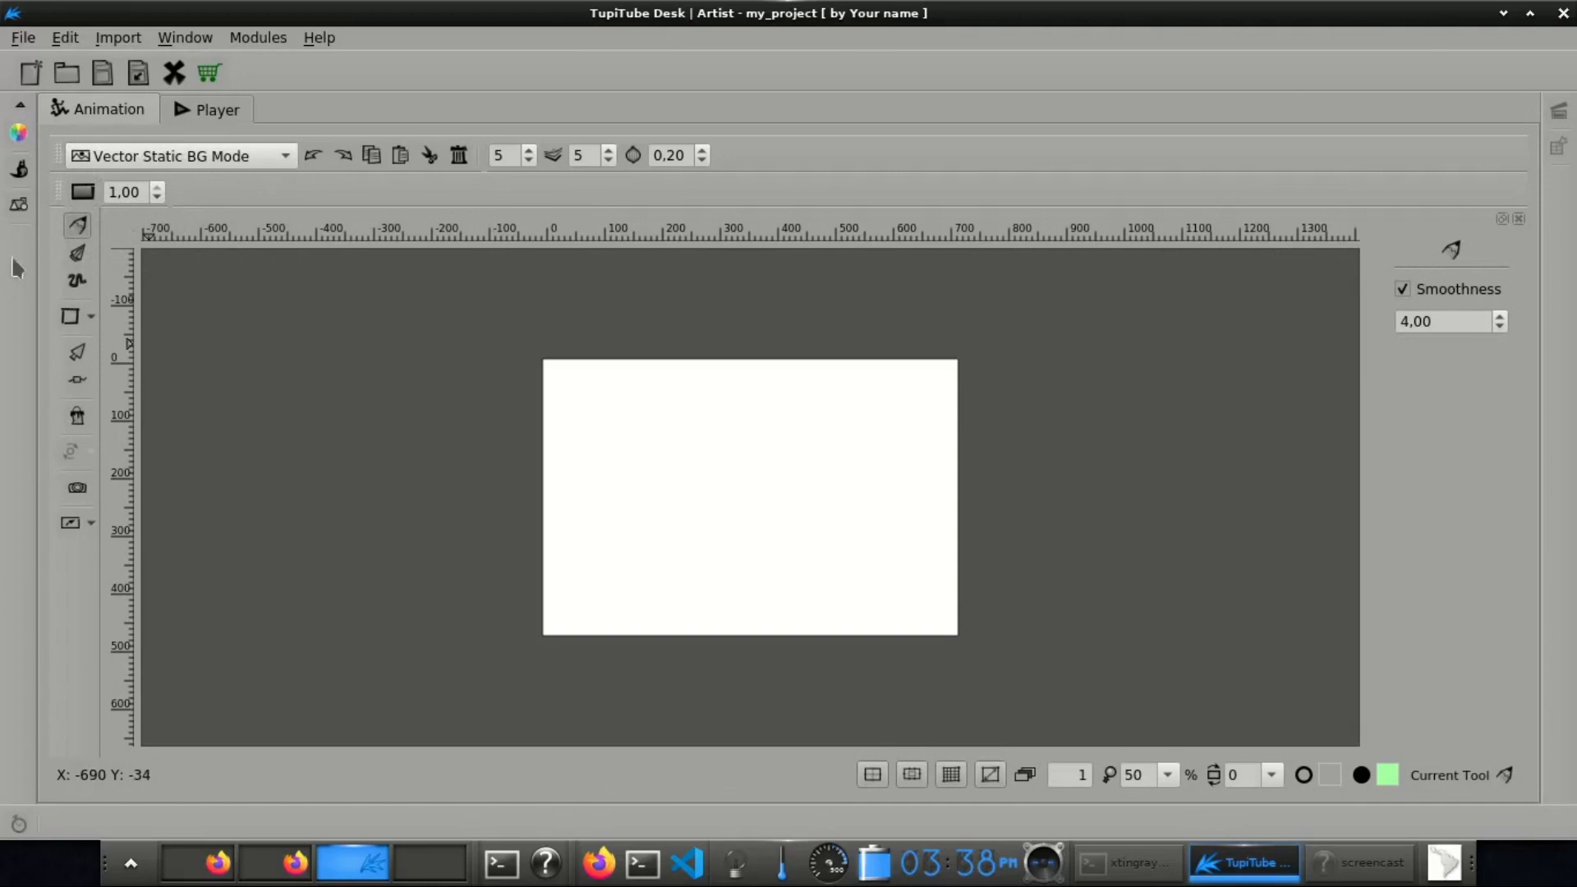
click(19, 132)
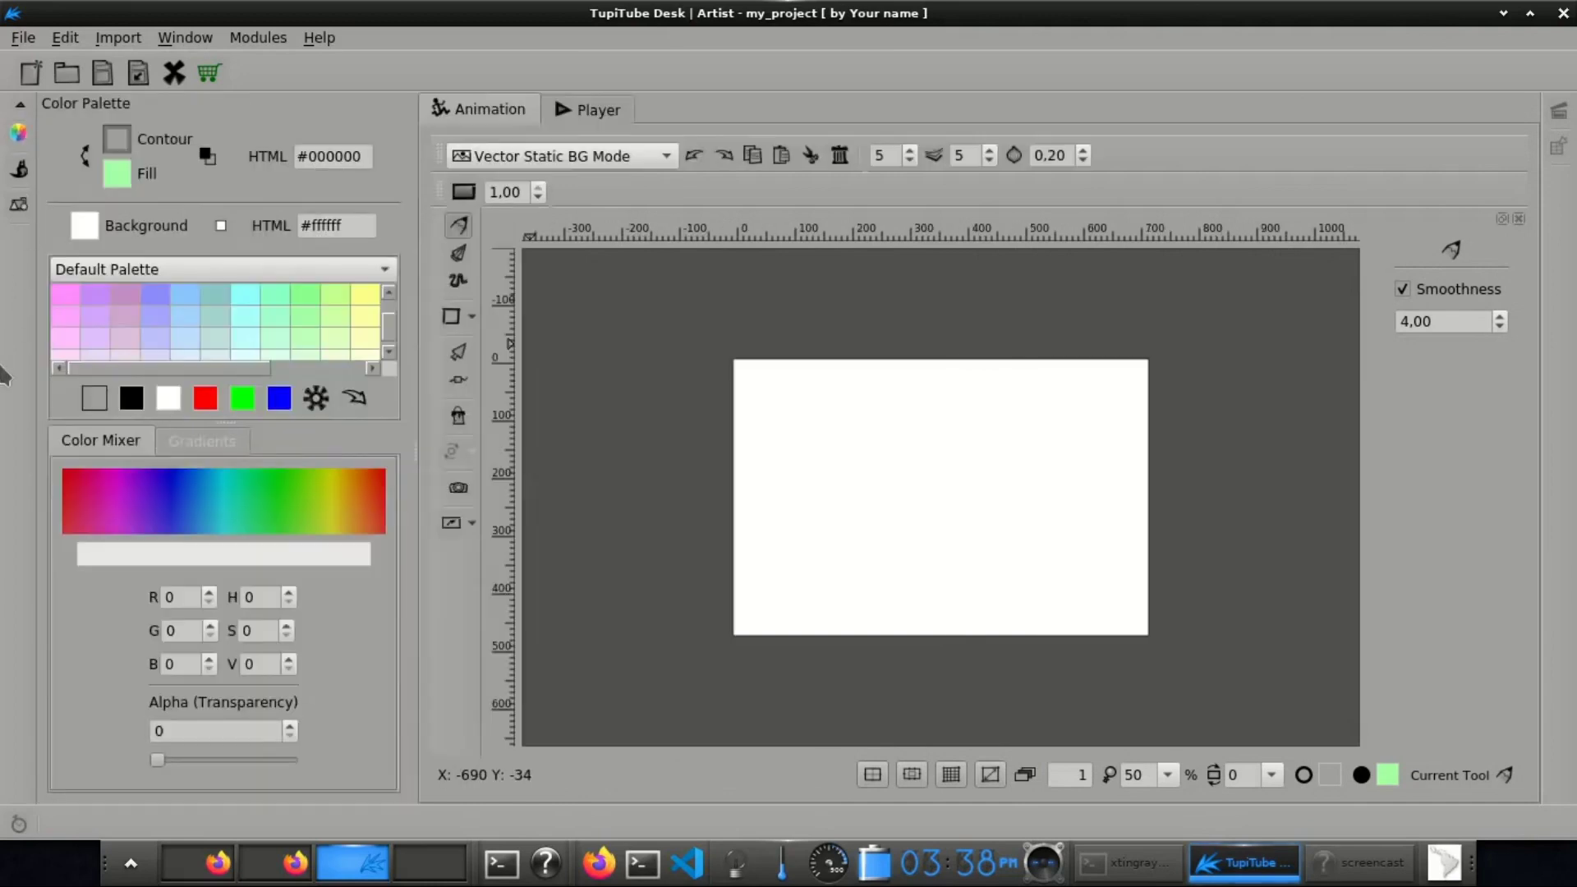
Step: Draw a lavender #a6a6ff rectangle across the bottom of the stage
click(117, 182)
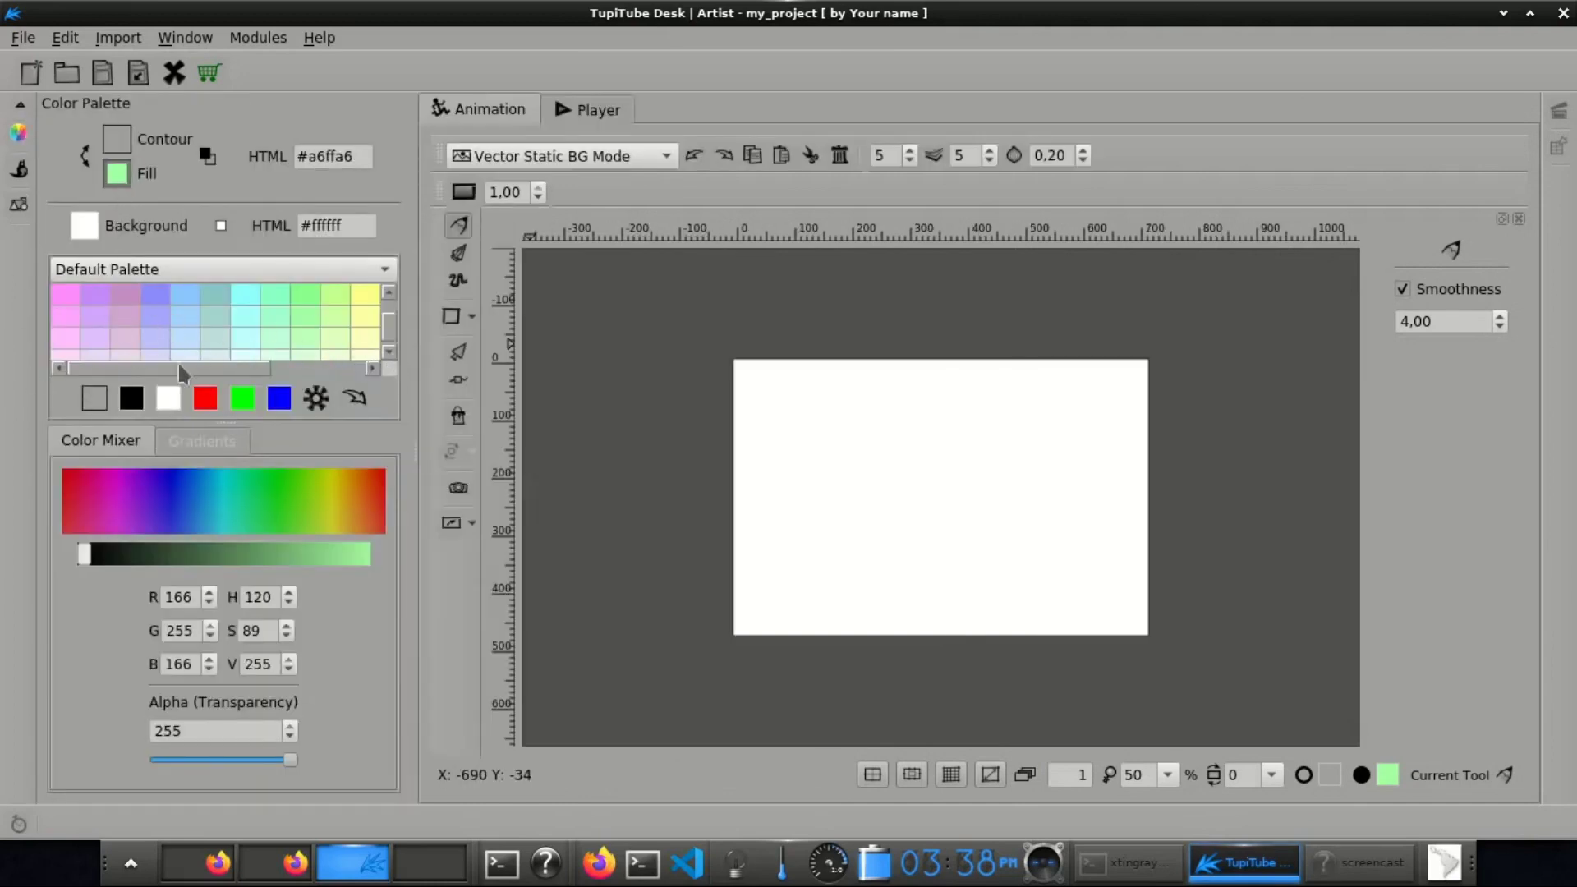
click(156, 316)
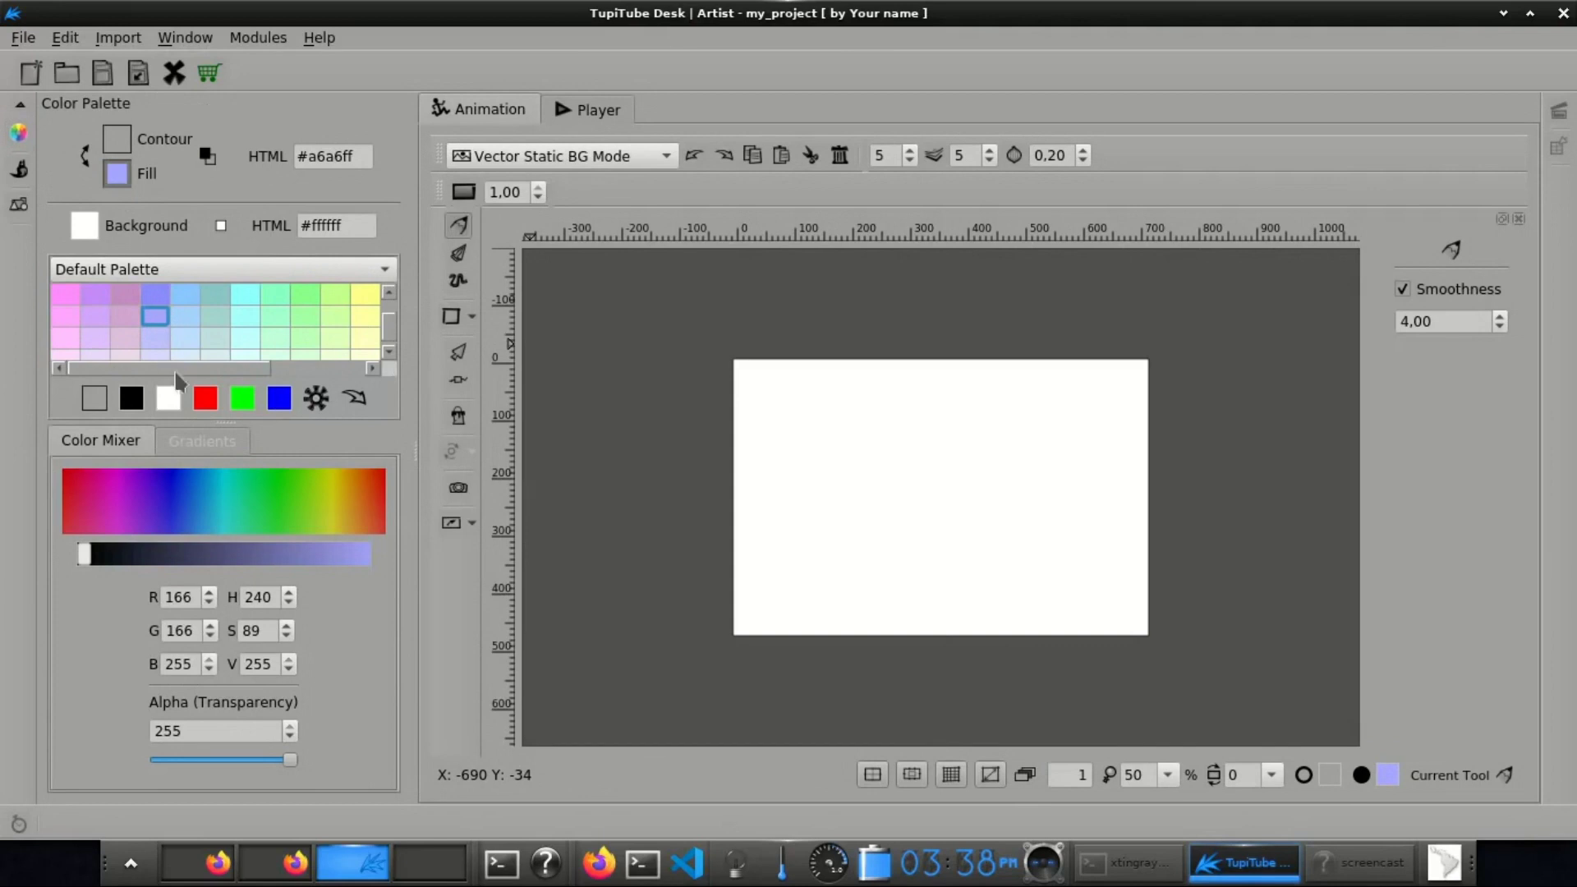
click(451, 316)
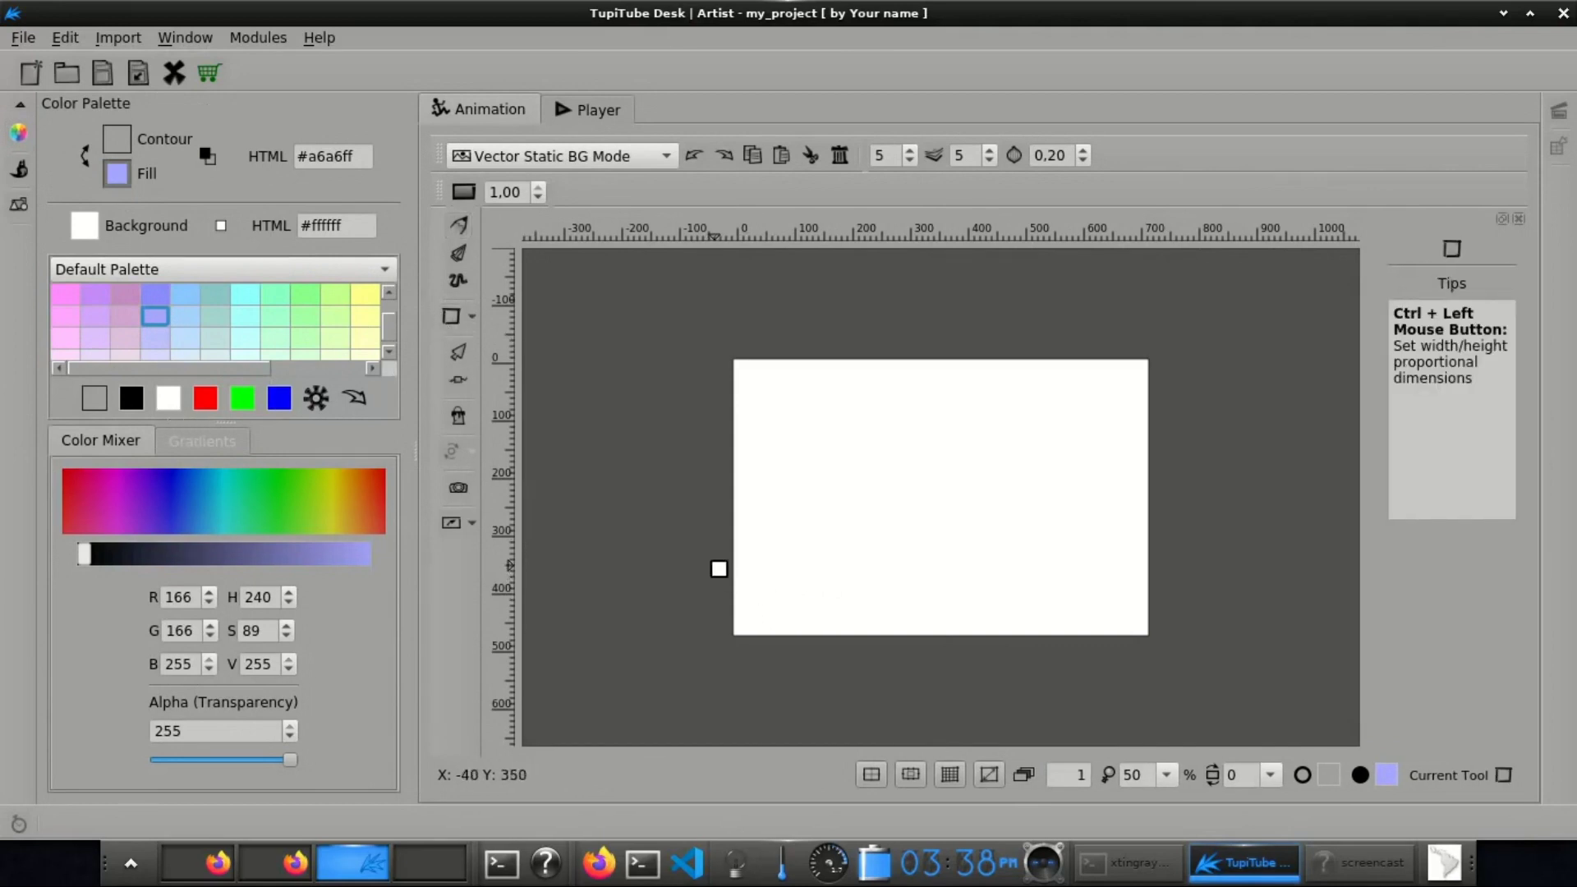
drag(719, 573, 1183, 661)
click(458, 359)
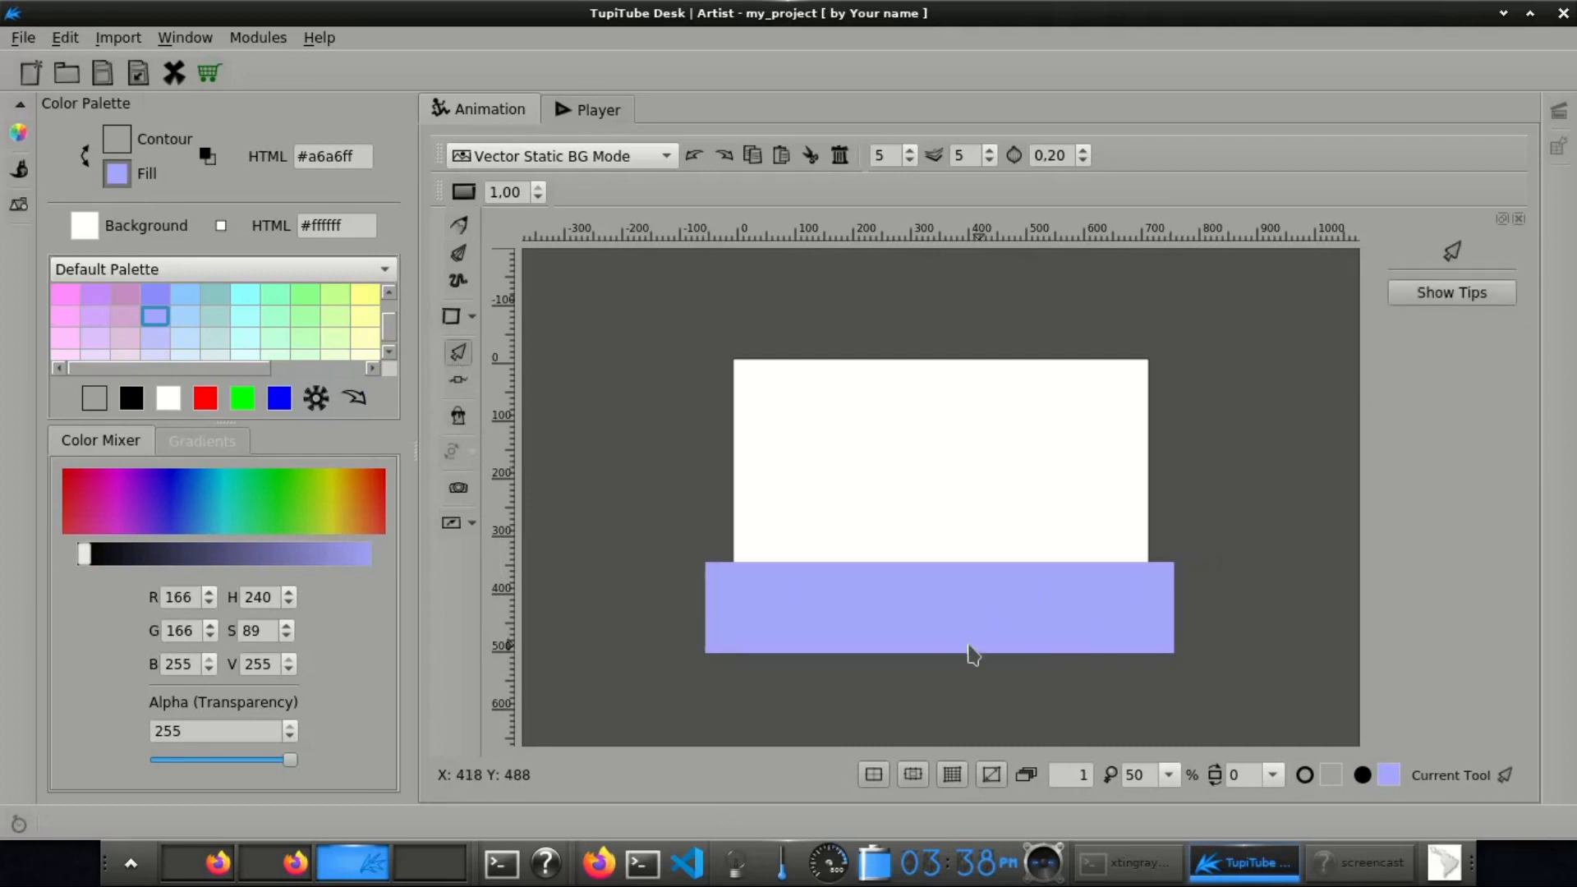
click(742, 581)
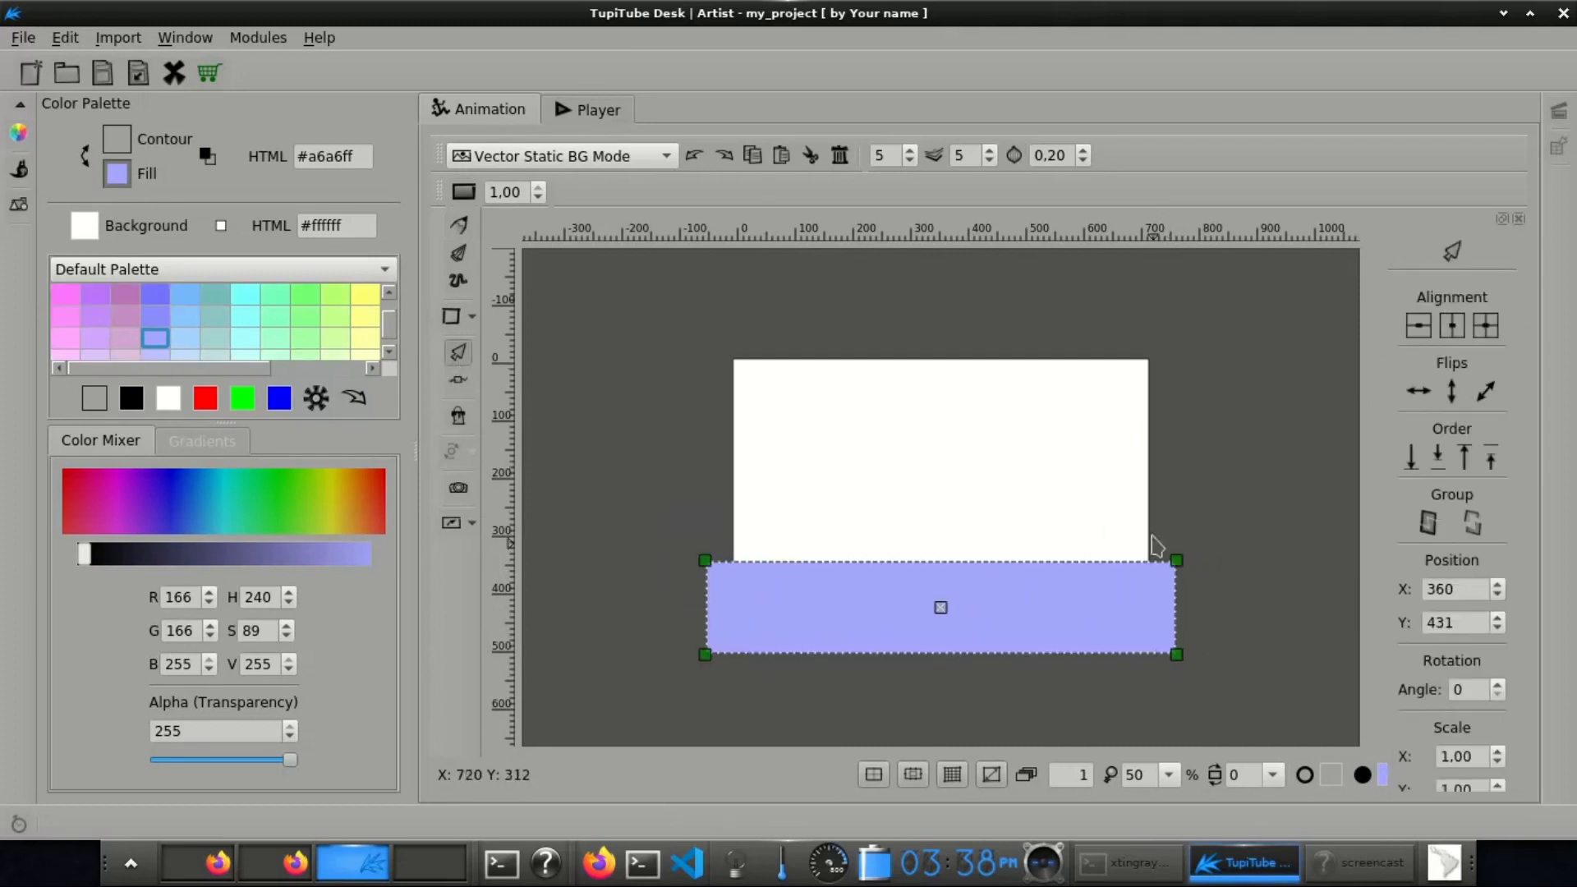
Step: Preview the scene, then reselect the floor and nudge it down to Y 446
click(1199, 488)
key(ctrl+2)
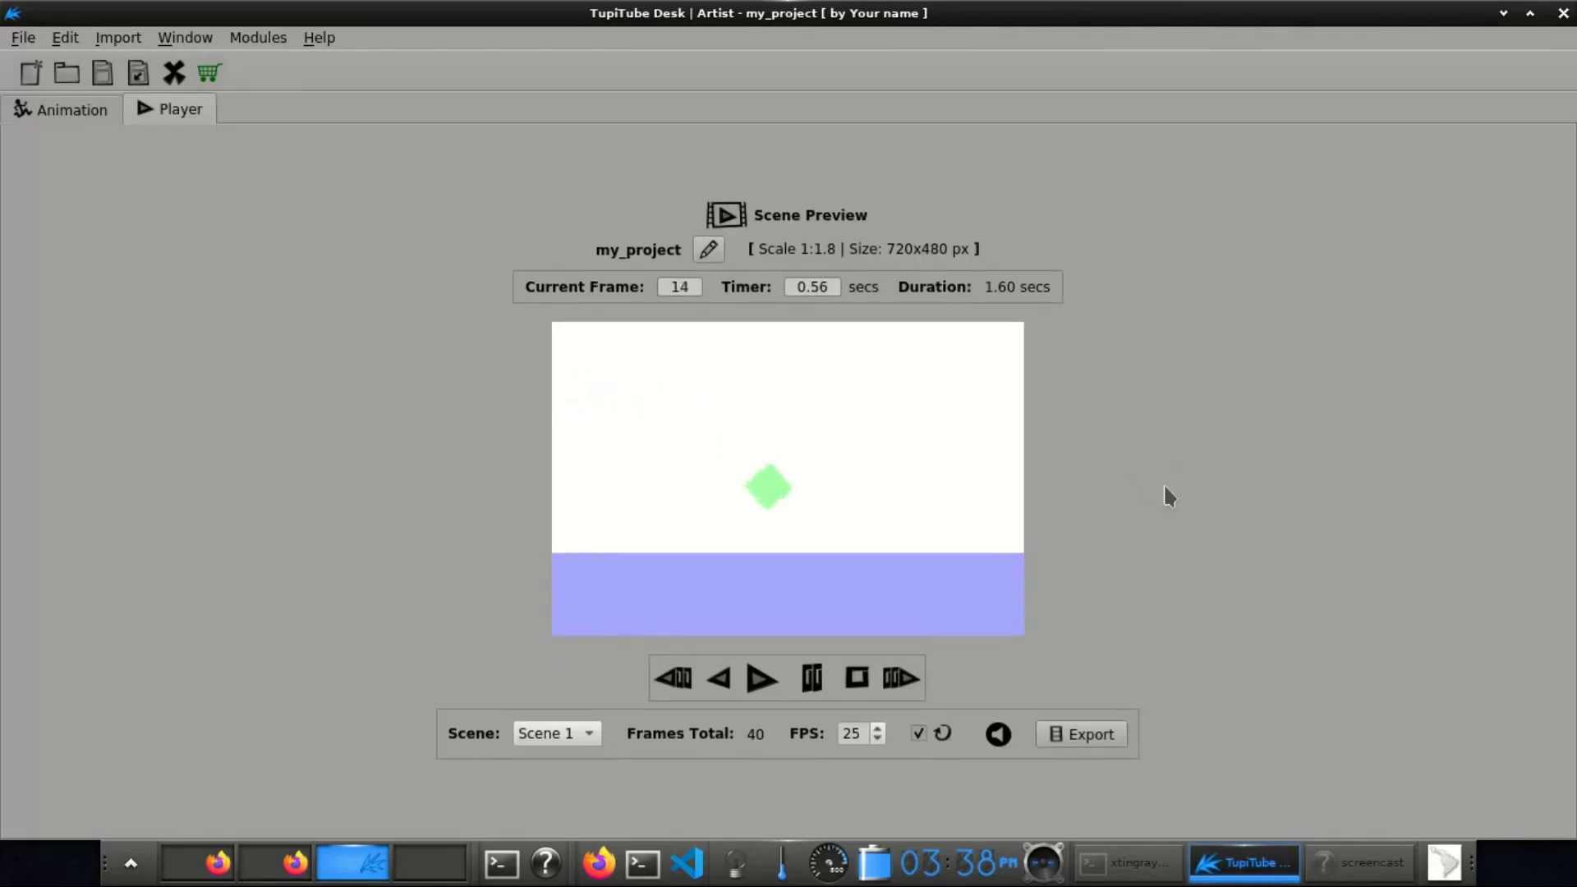
key(ctrl+1)
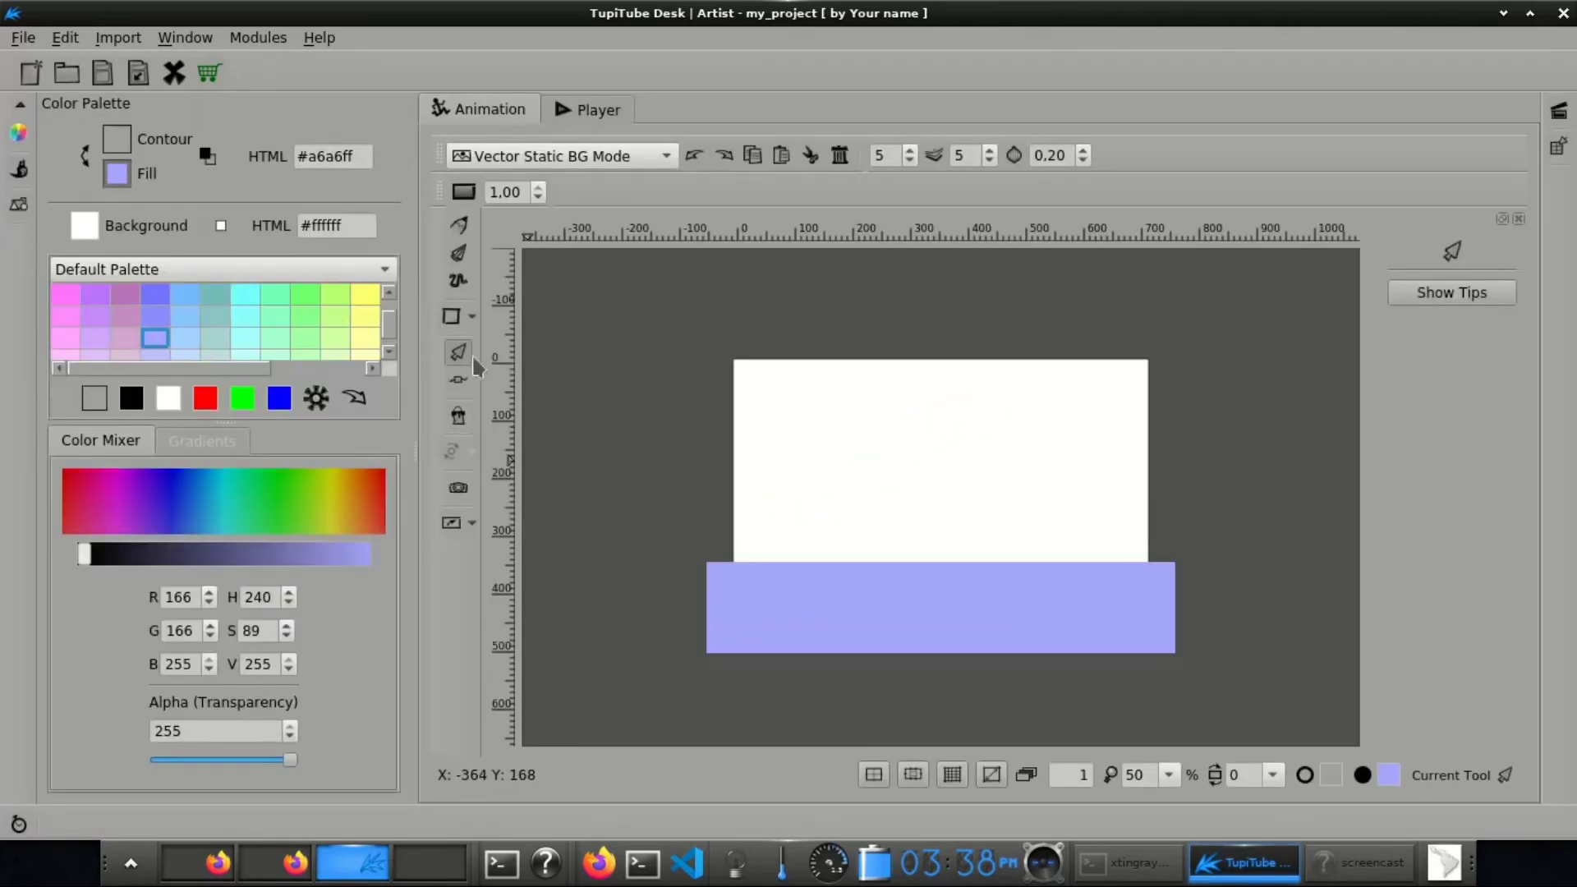
click(462, 353)
drag(633, 509, 1090, 664)
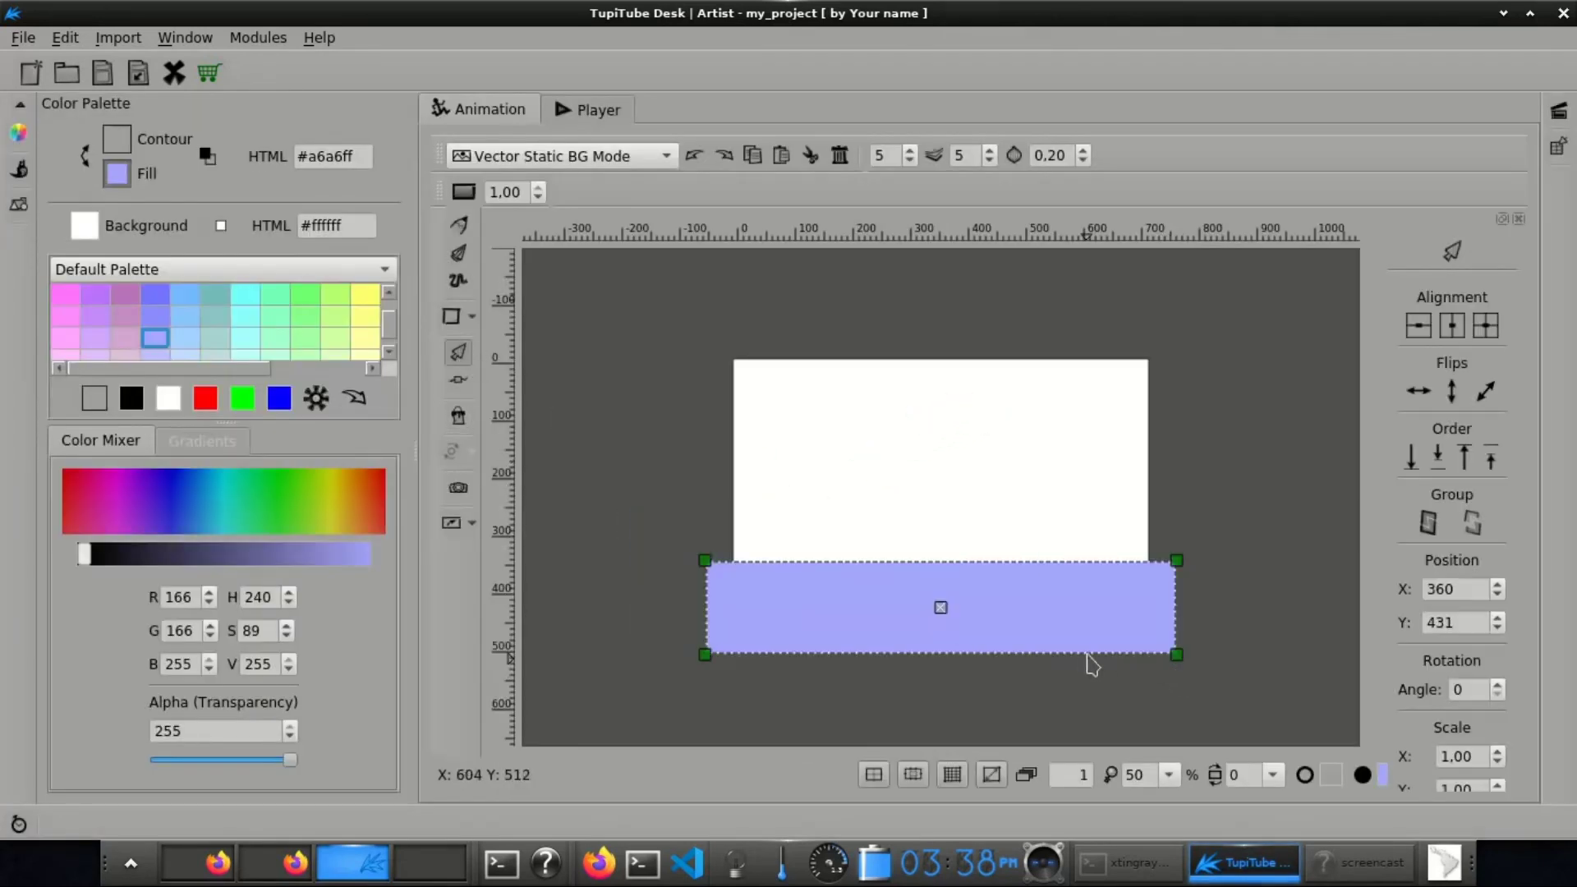
key(Down)
key(Down)
key(Down)
key(Down)
key(Down)
key(Down)
key(Down)
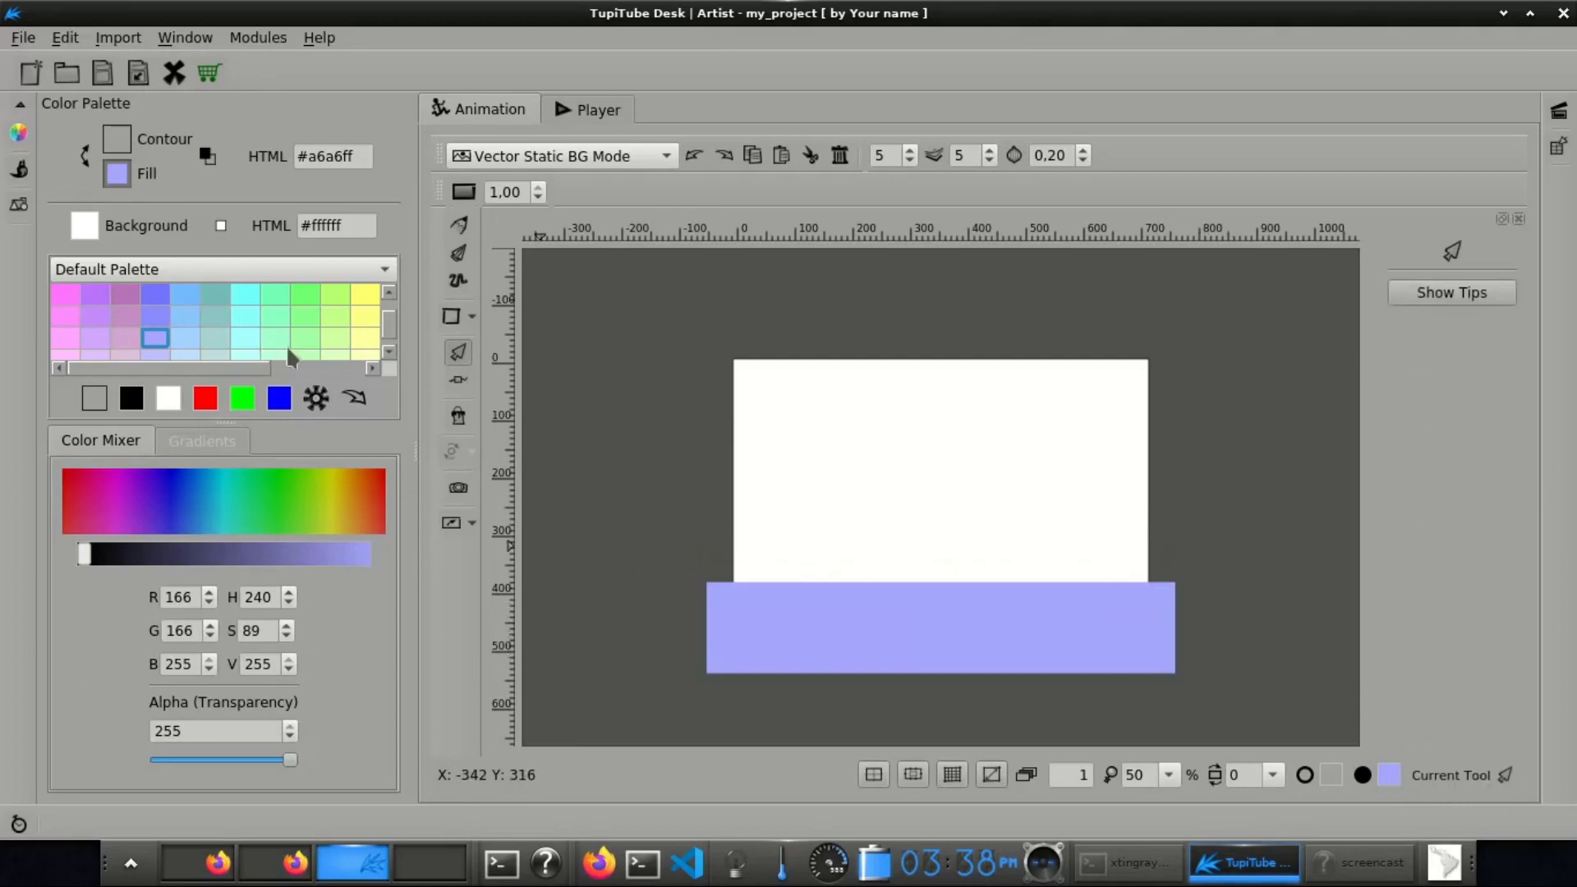
Step: Draw a large pale yellow rectangle over the upper stage
scroll(392, 353, down, 2)
click(365, 316)
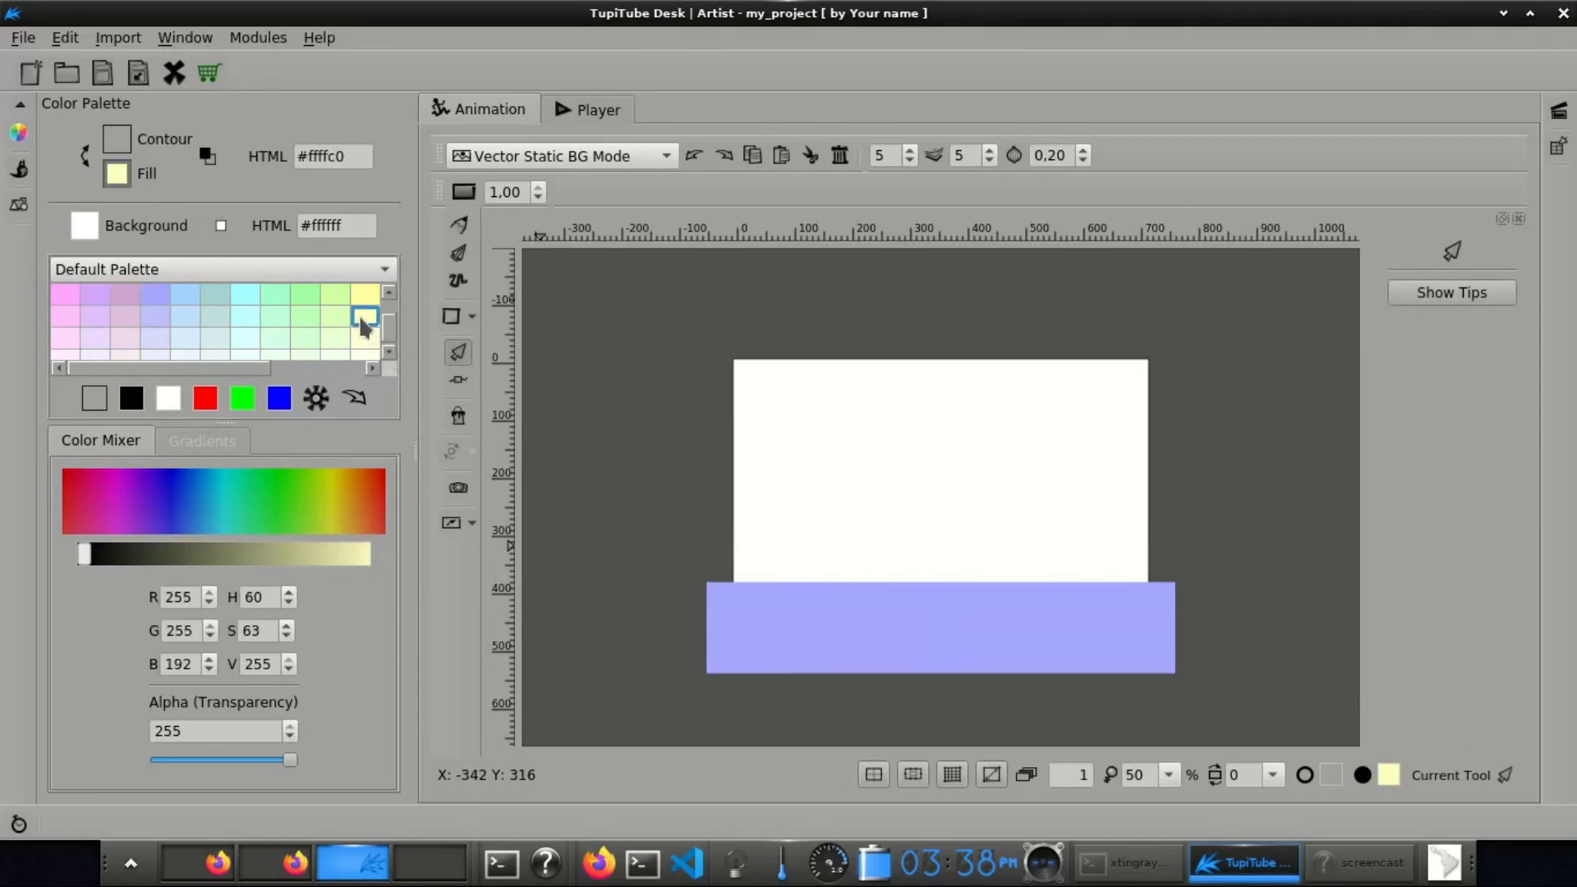
click(366, 339)
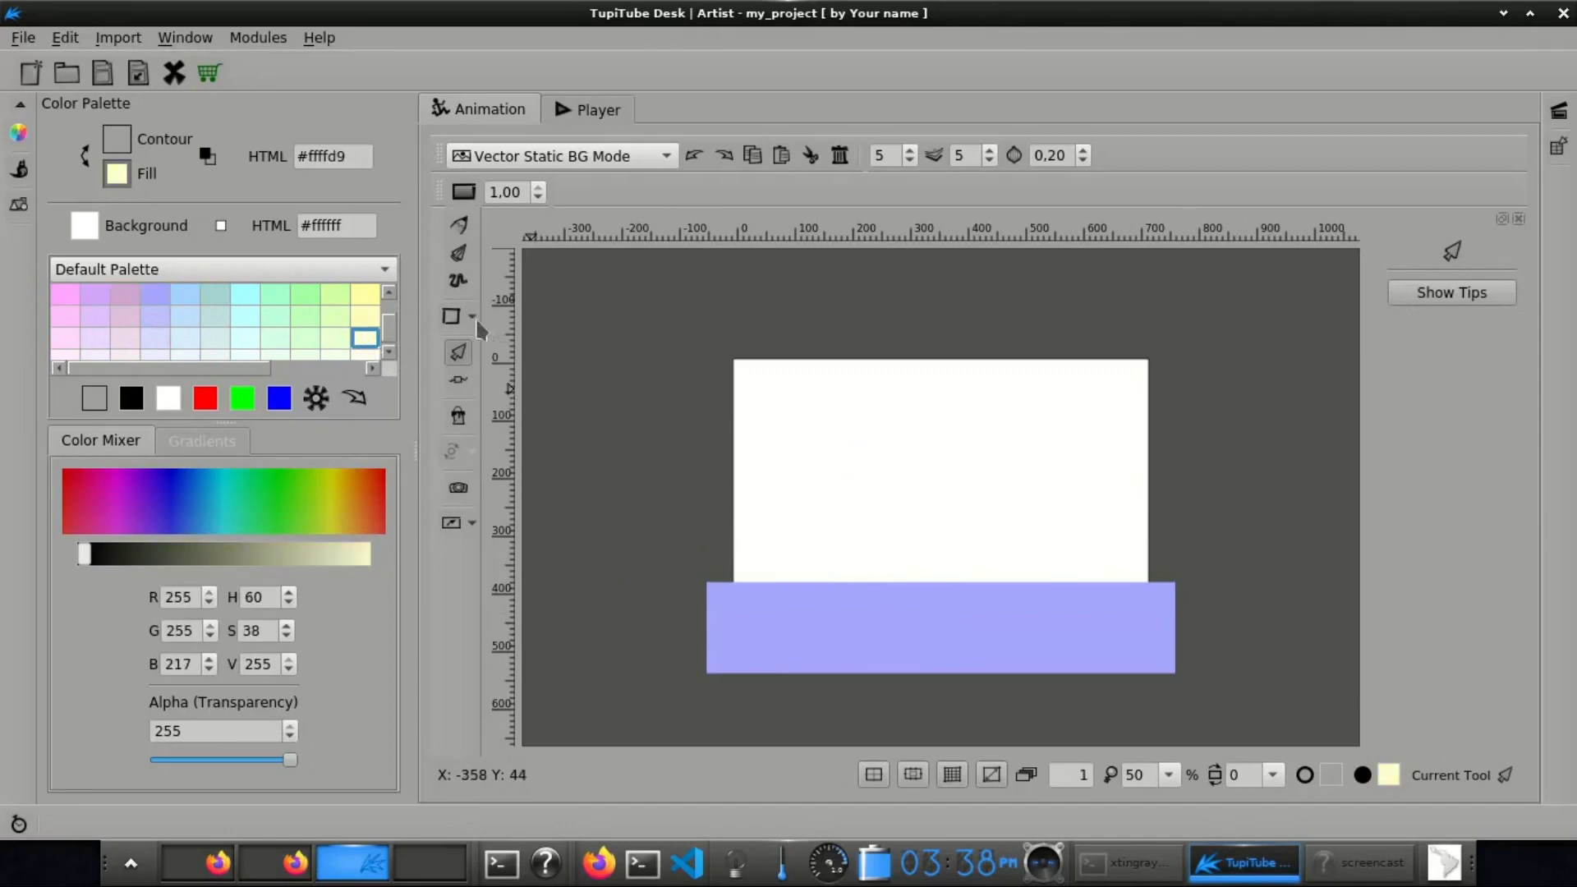
click(451, 316)
drag(704, 345, 1176, 616)
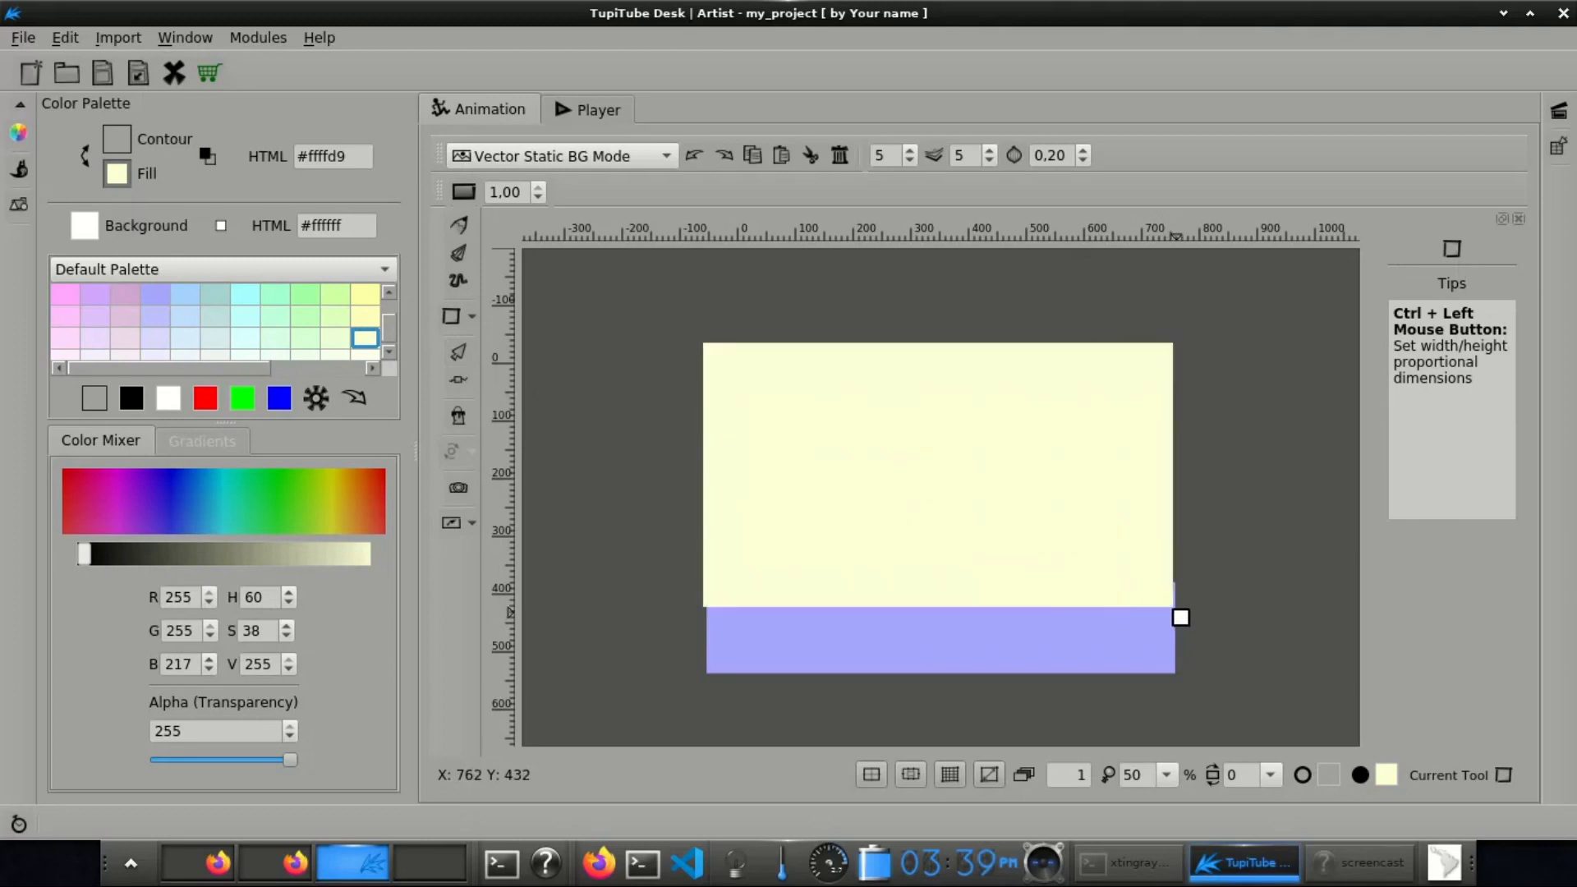
Step: Centre the wall horizontally, send it behind the floor, and play the scene preview
click(452, 351)
click(747, 415)
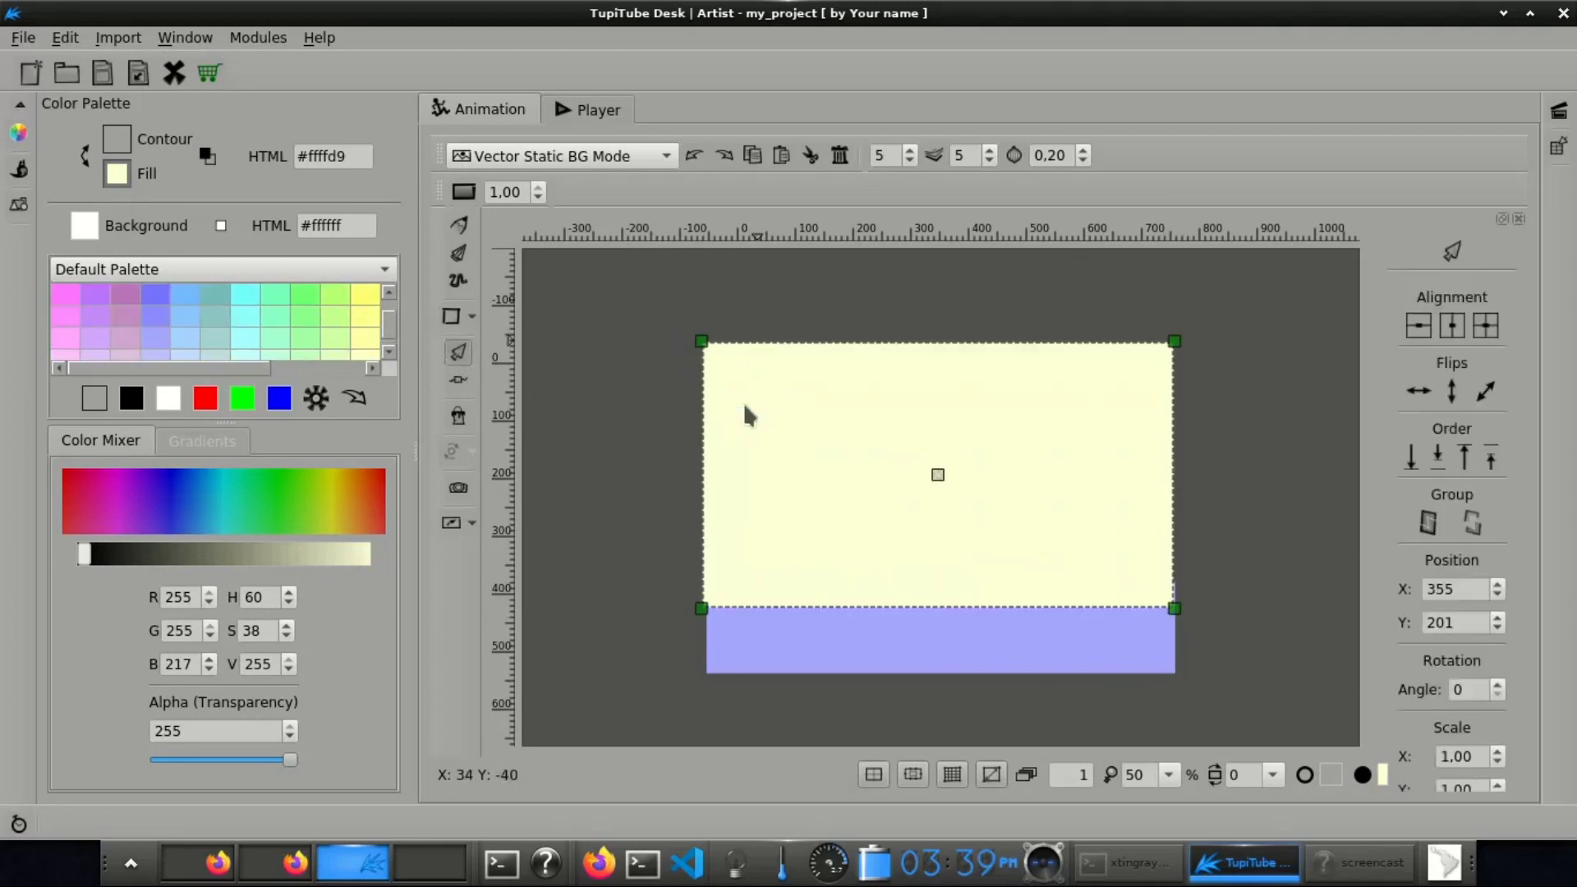
click(1453, 328)
click(1411, 457)
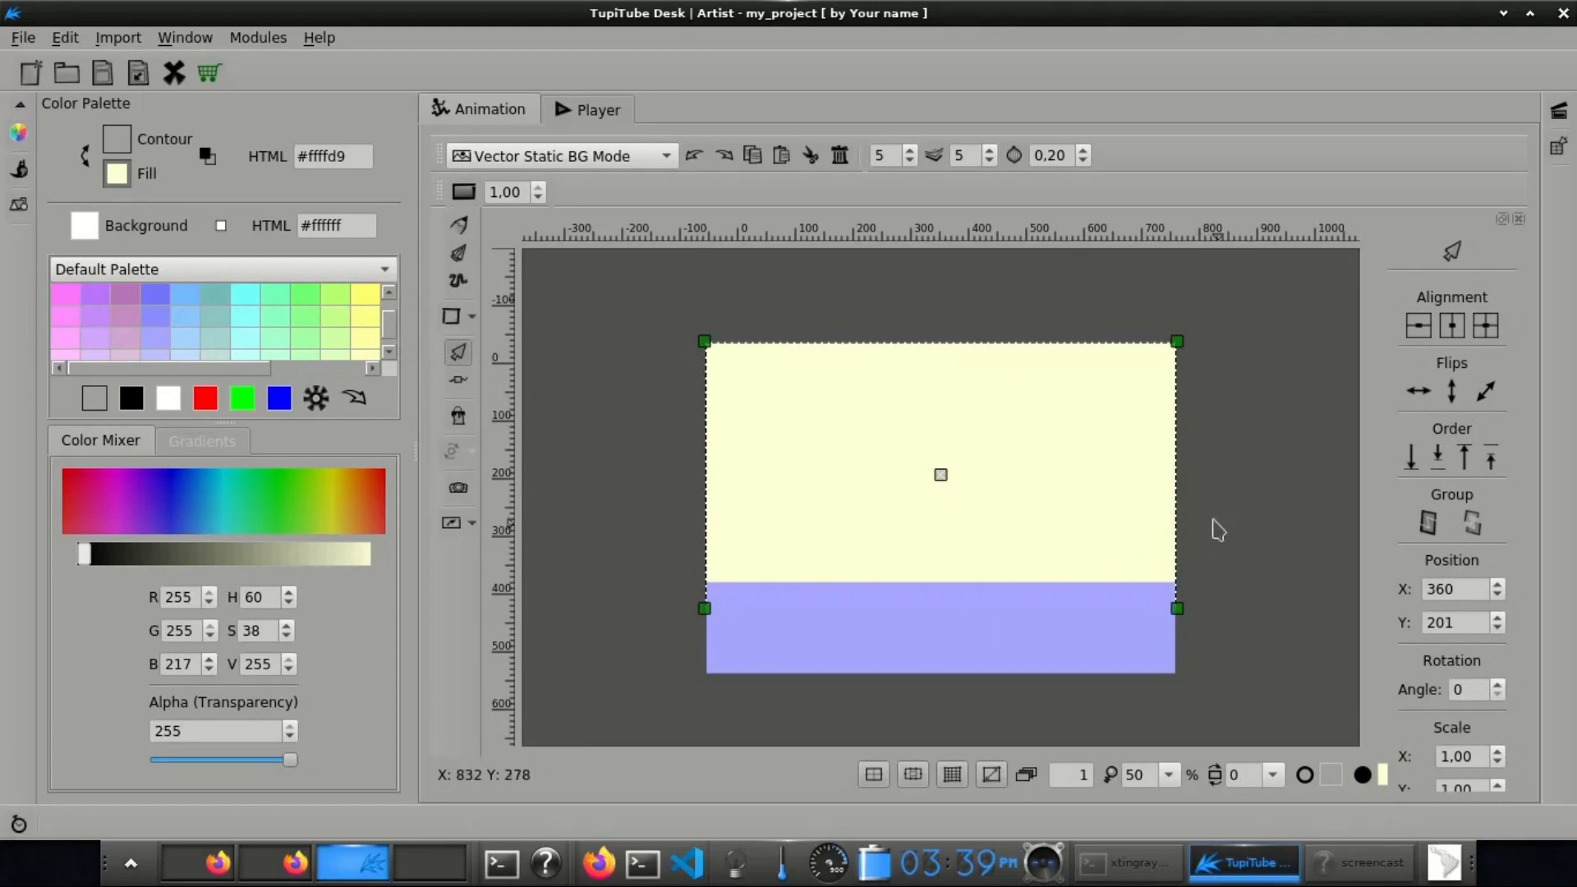
click(1221, 517)
key(Return)
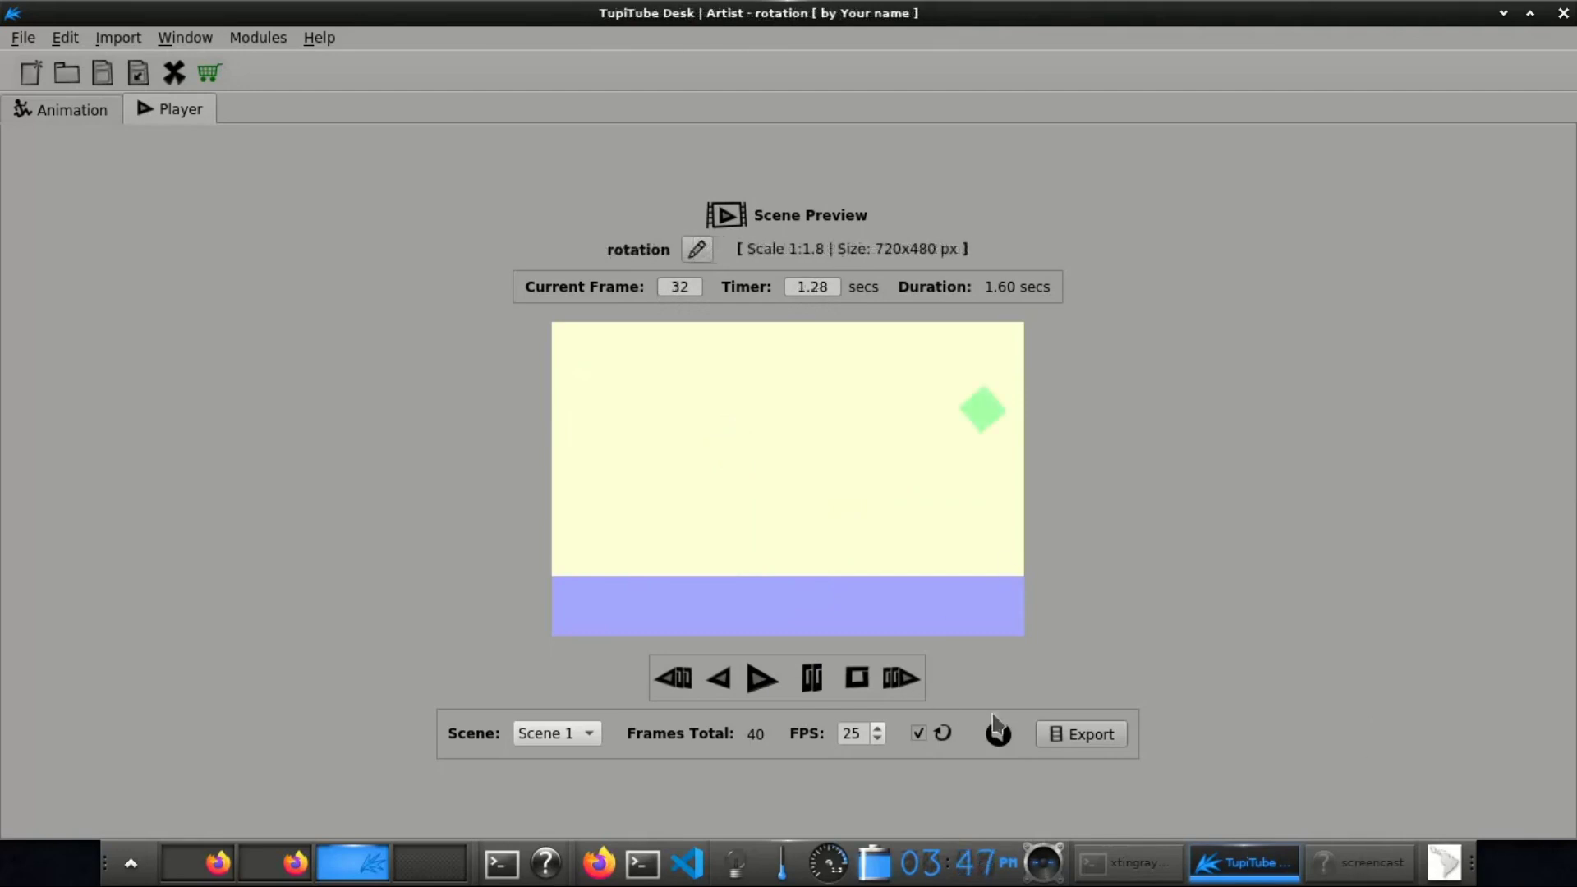
Step: Export Scene 1 as MP4 Video to rotation.mp4, overwriting the existing file
click(1076, 735)
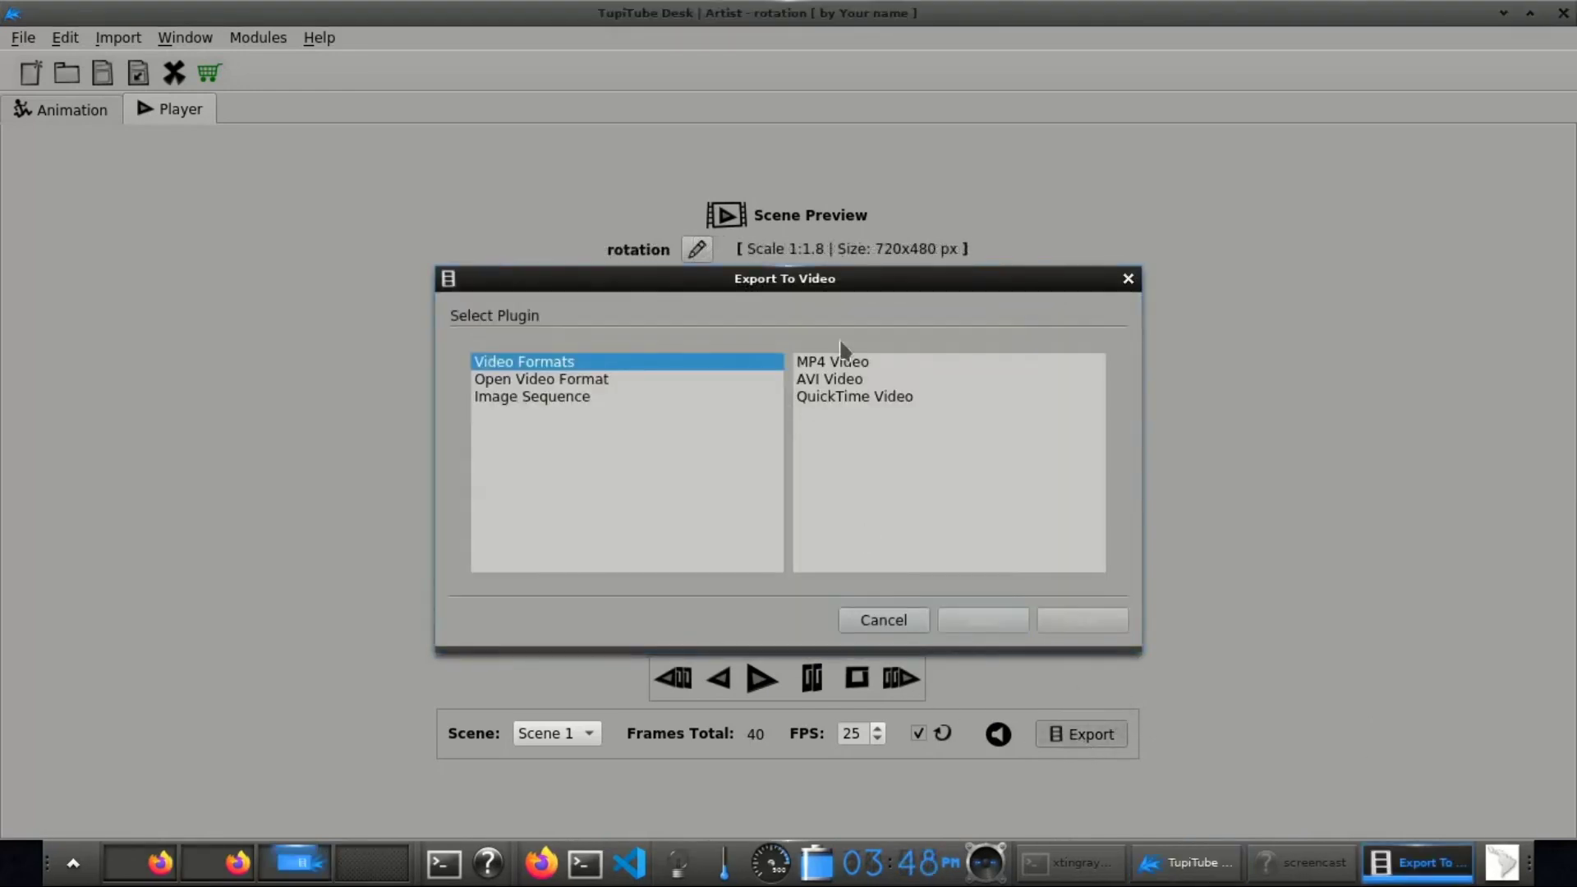
click(835, 364)
click(1088, 623)
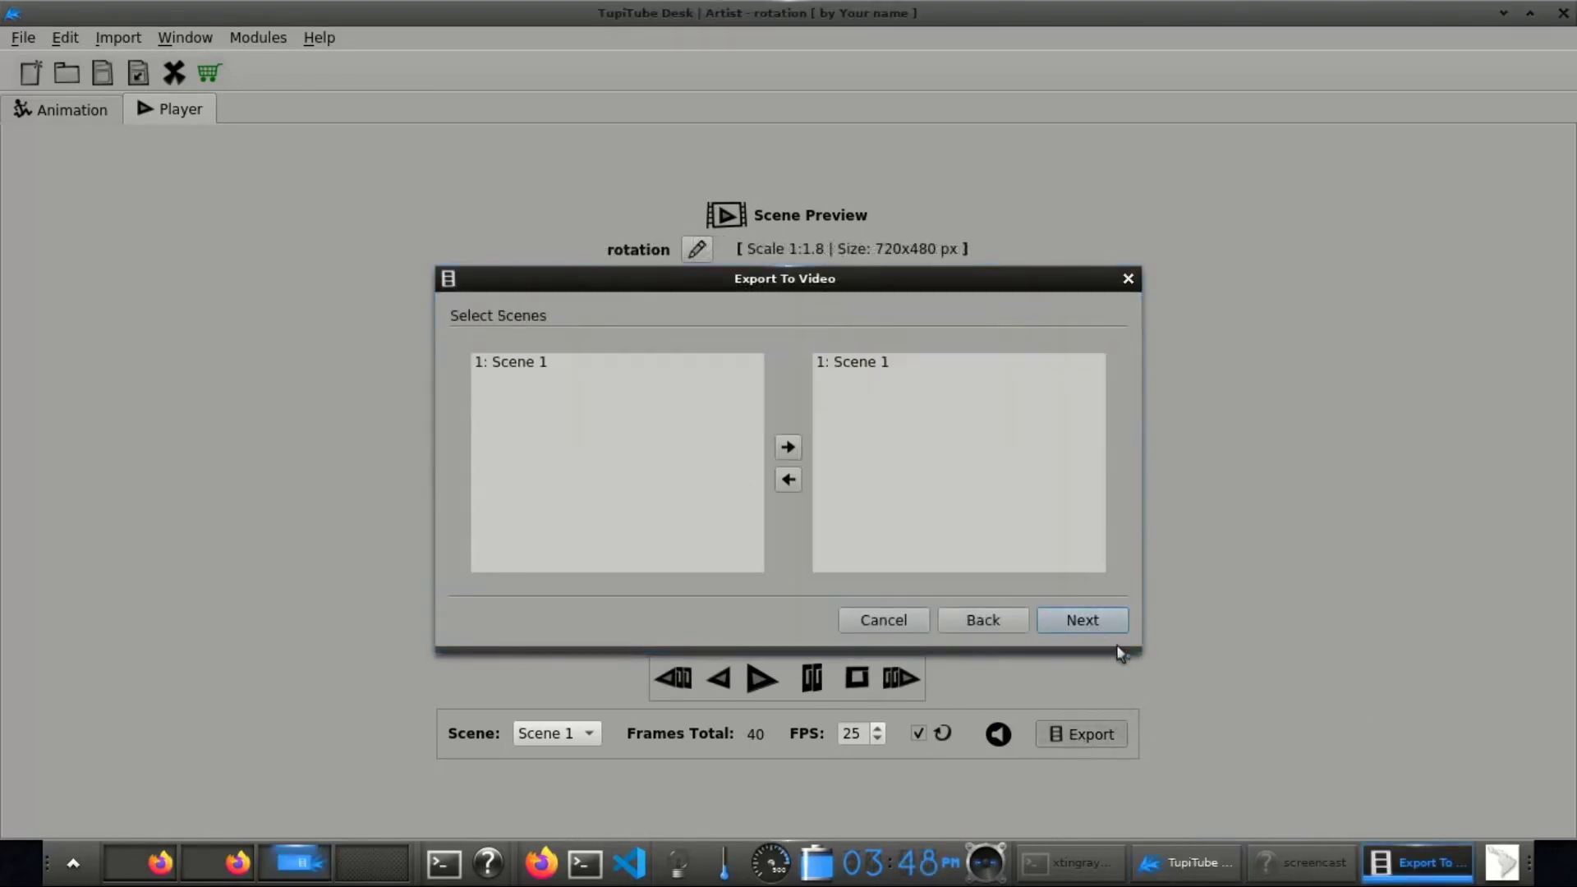
click(517, 361)
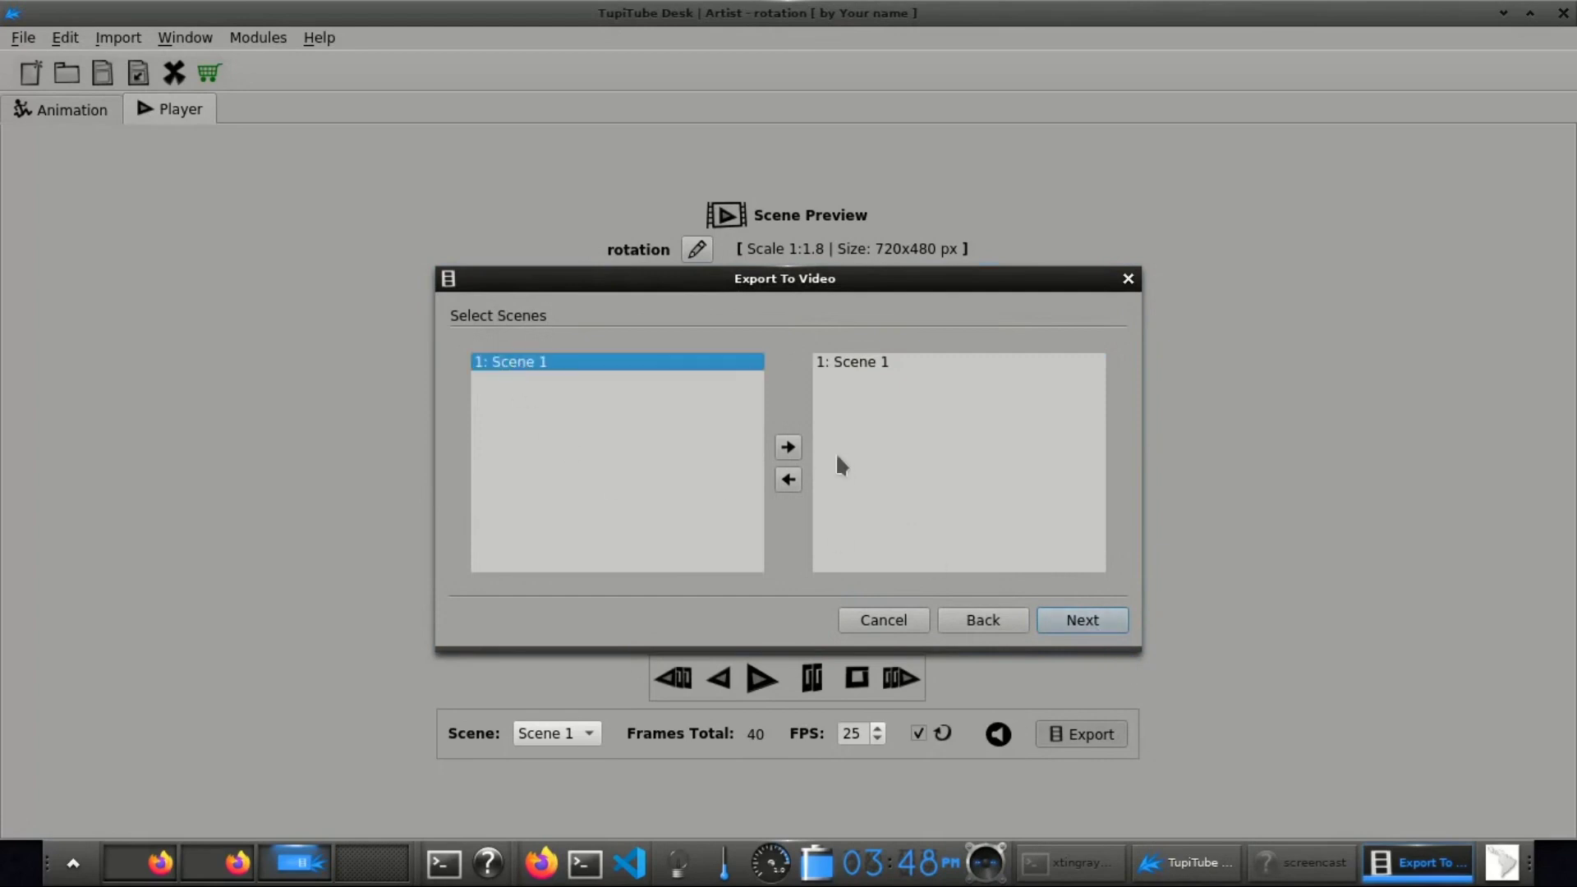
click(788, 450)
click(788, 452)
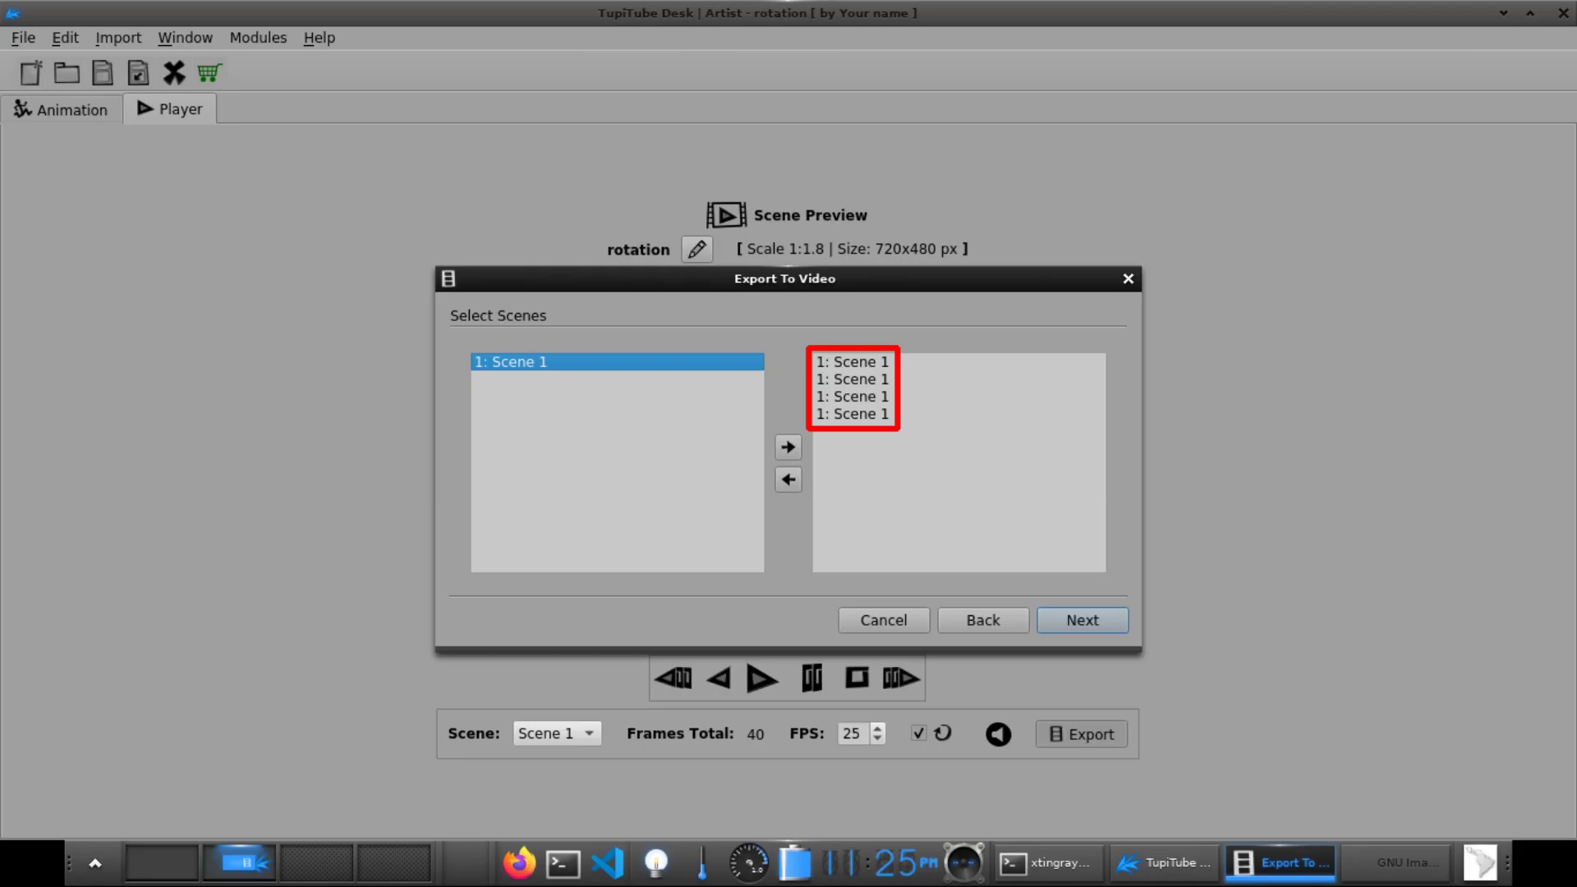
click(1373, 761)
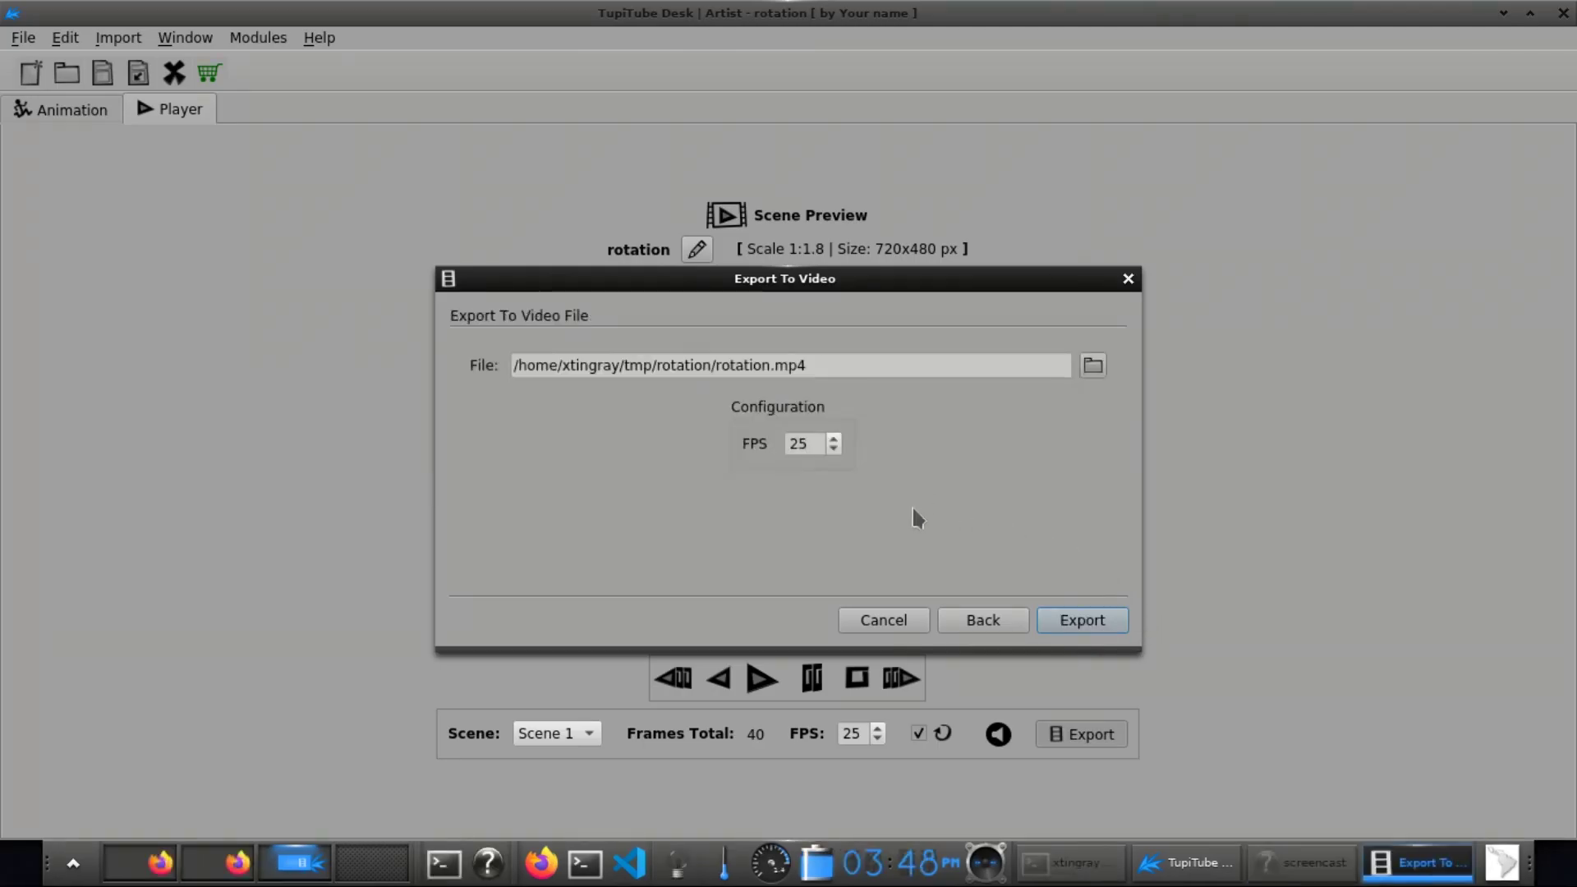
click(1084, 620)
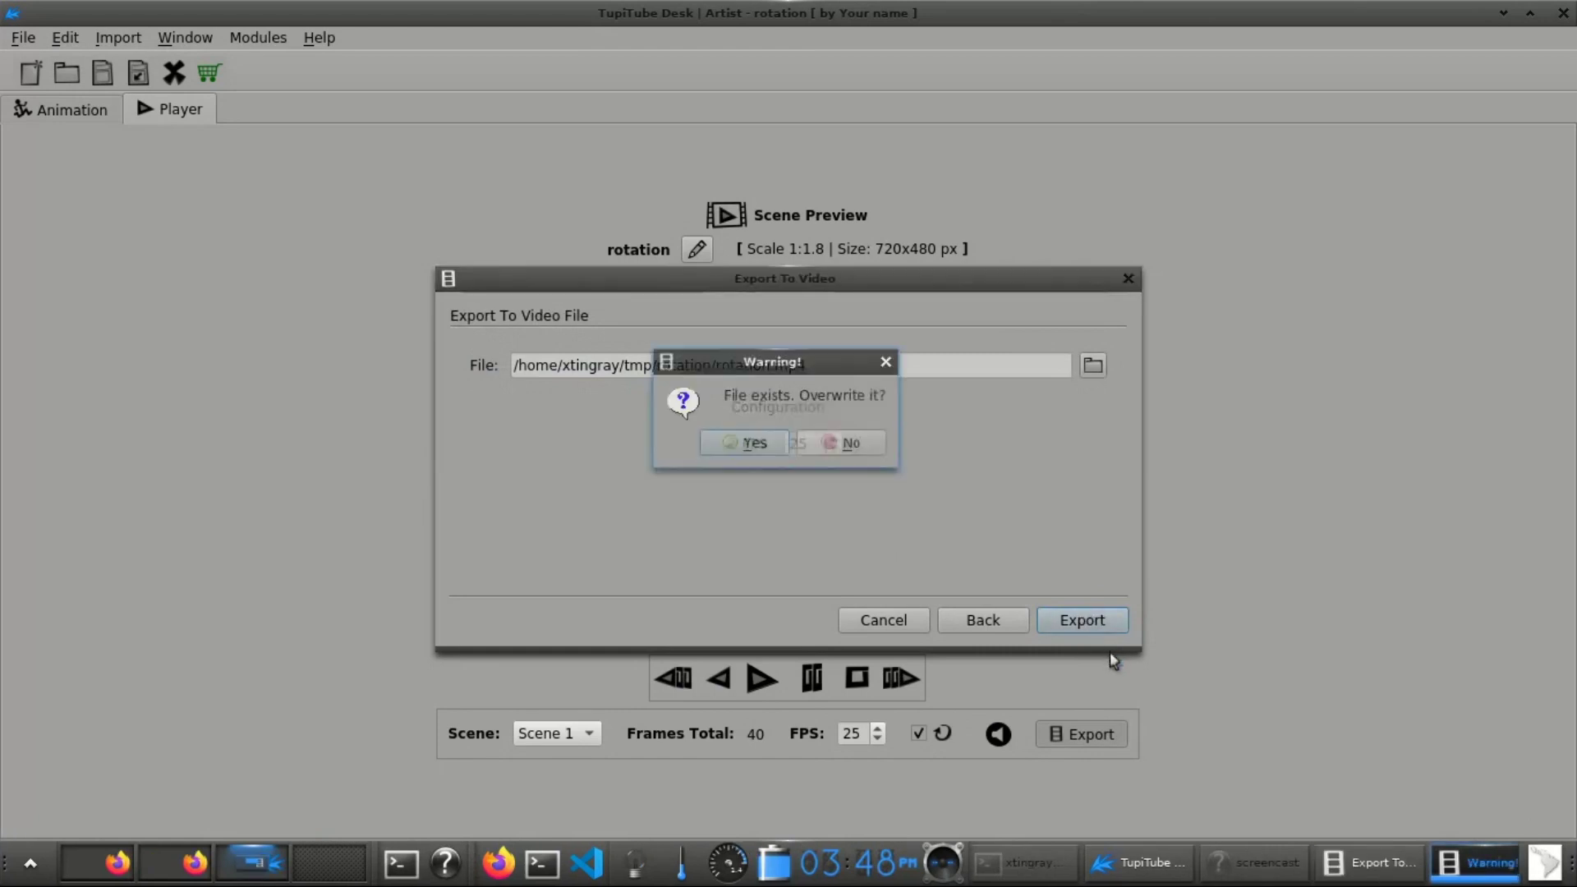
click(772, 445)
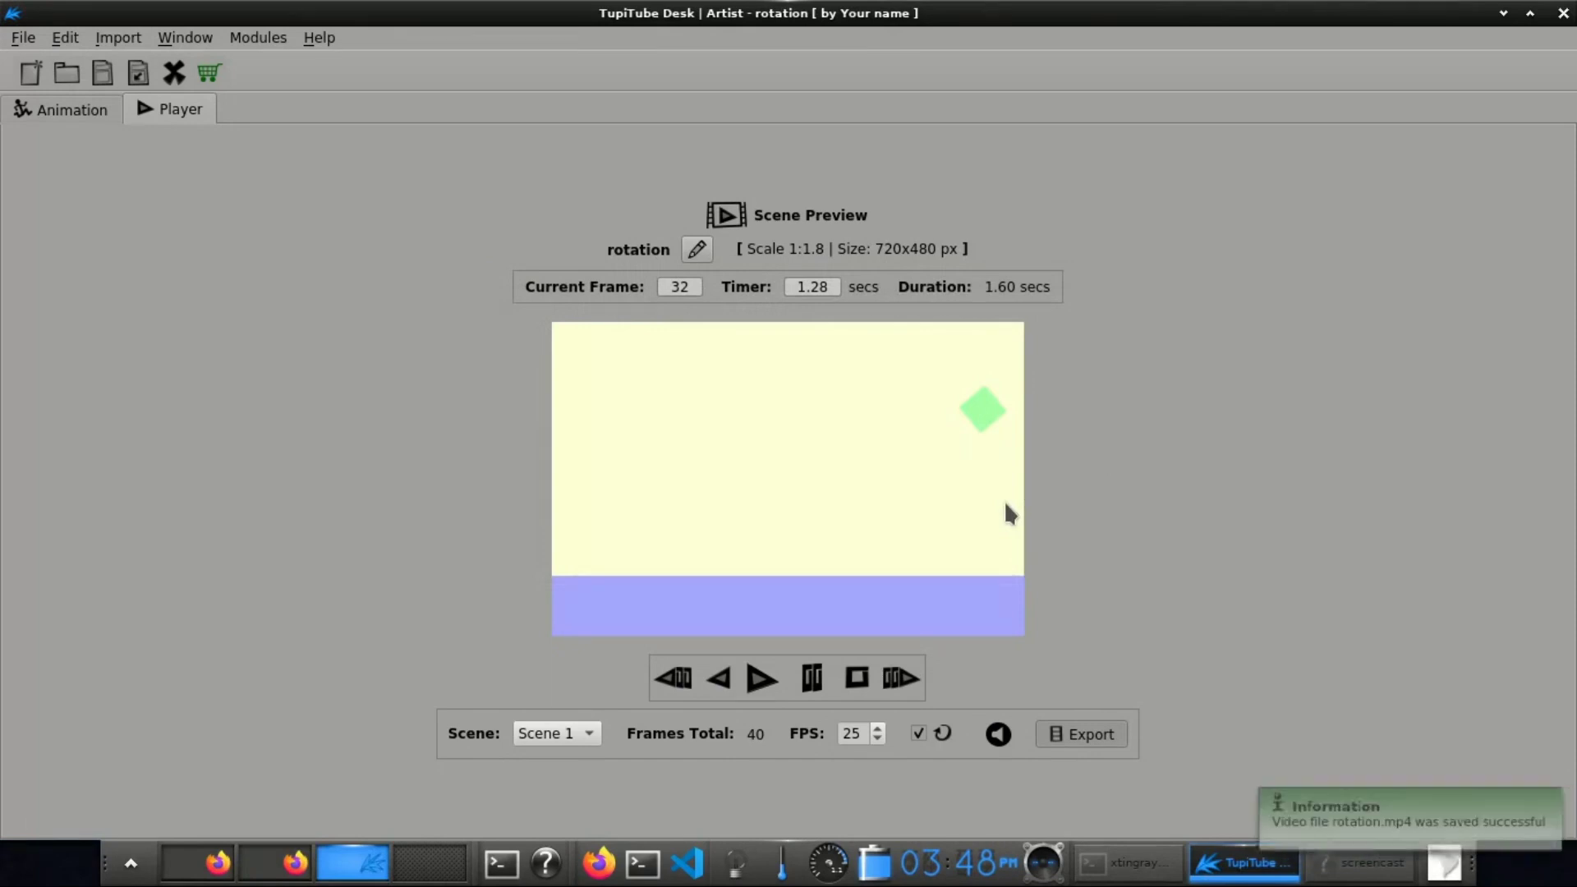
Step: Play rotation.mp4 with mplayer from the Terminal session in the rotation folder
click(1156, 869)
click(1147, 70)
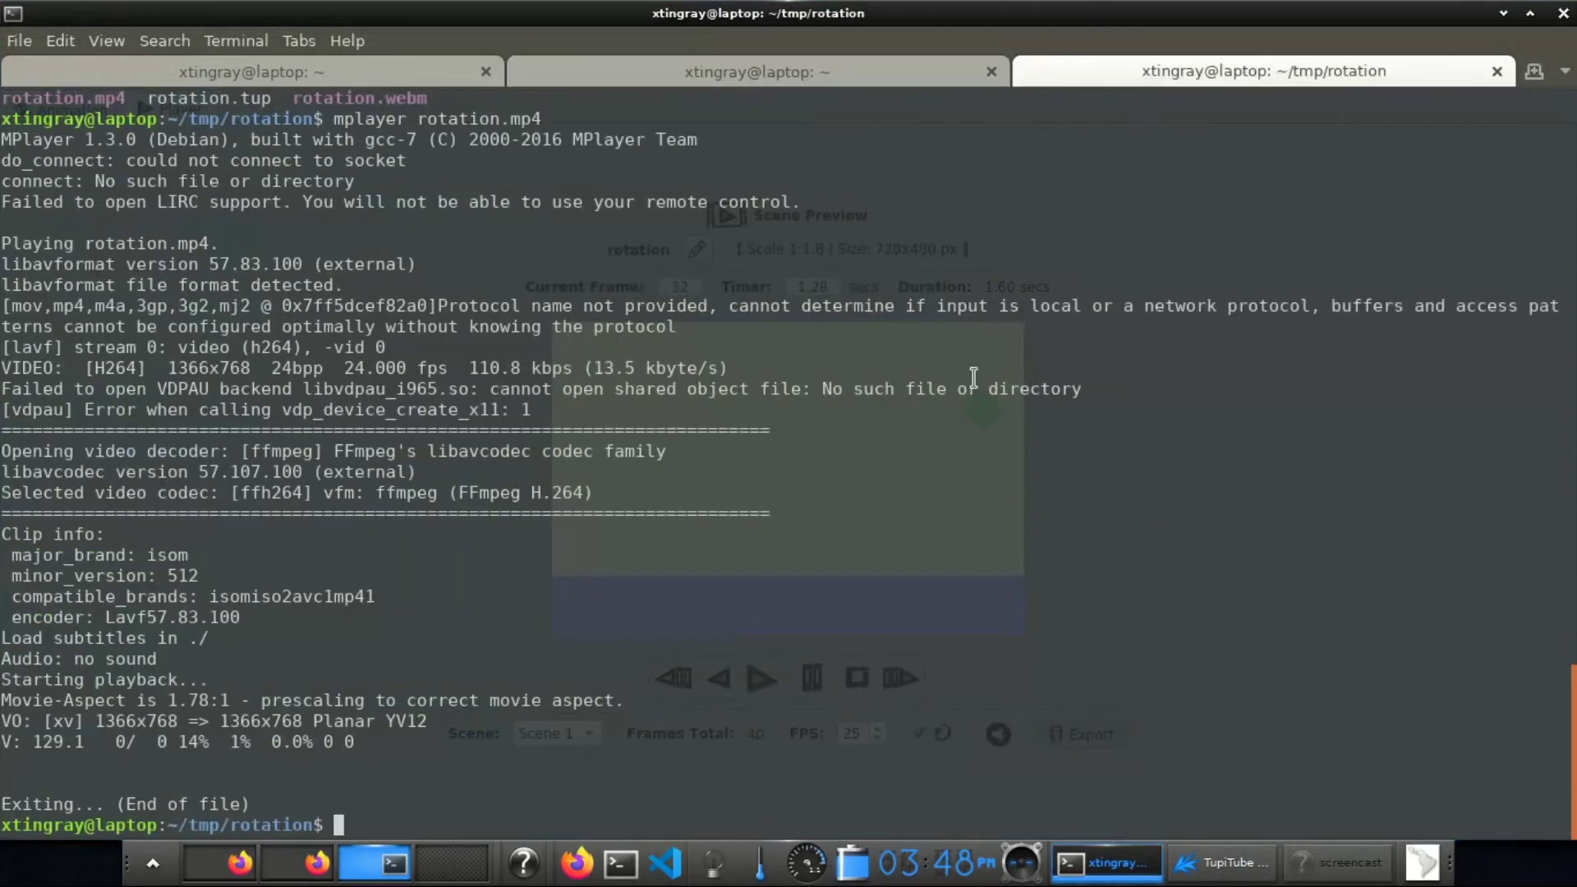
key(Up)
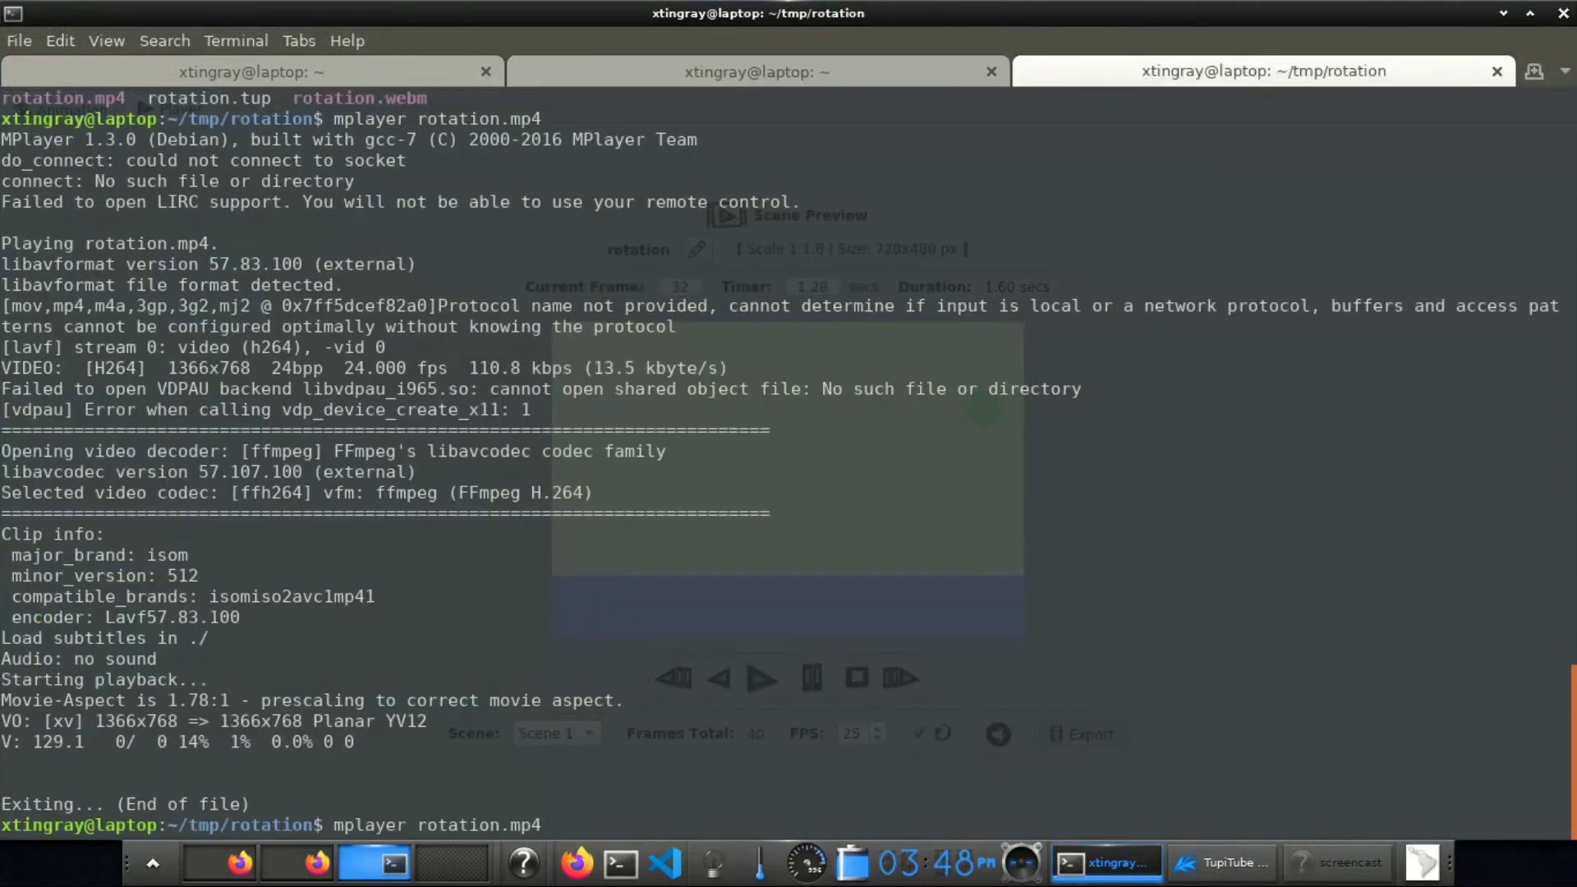
key(Return)
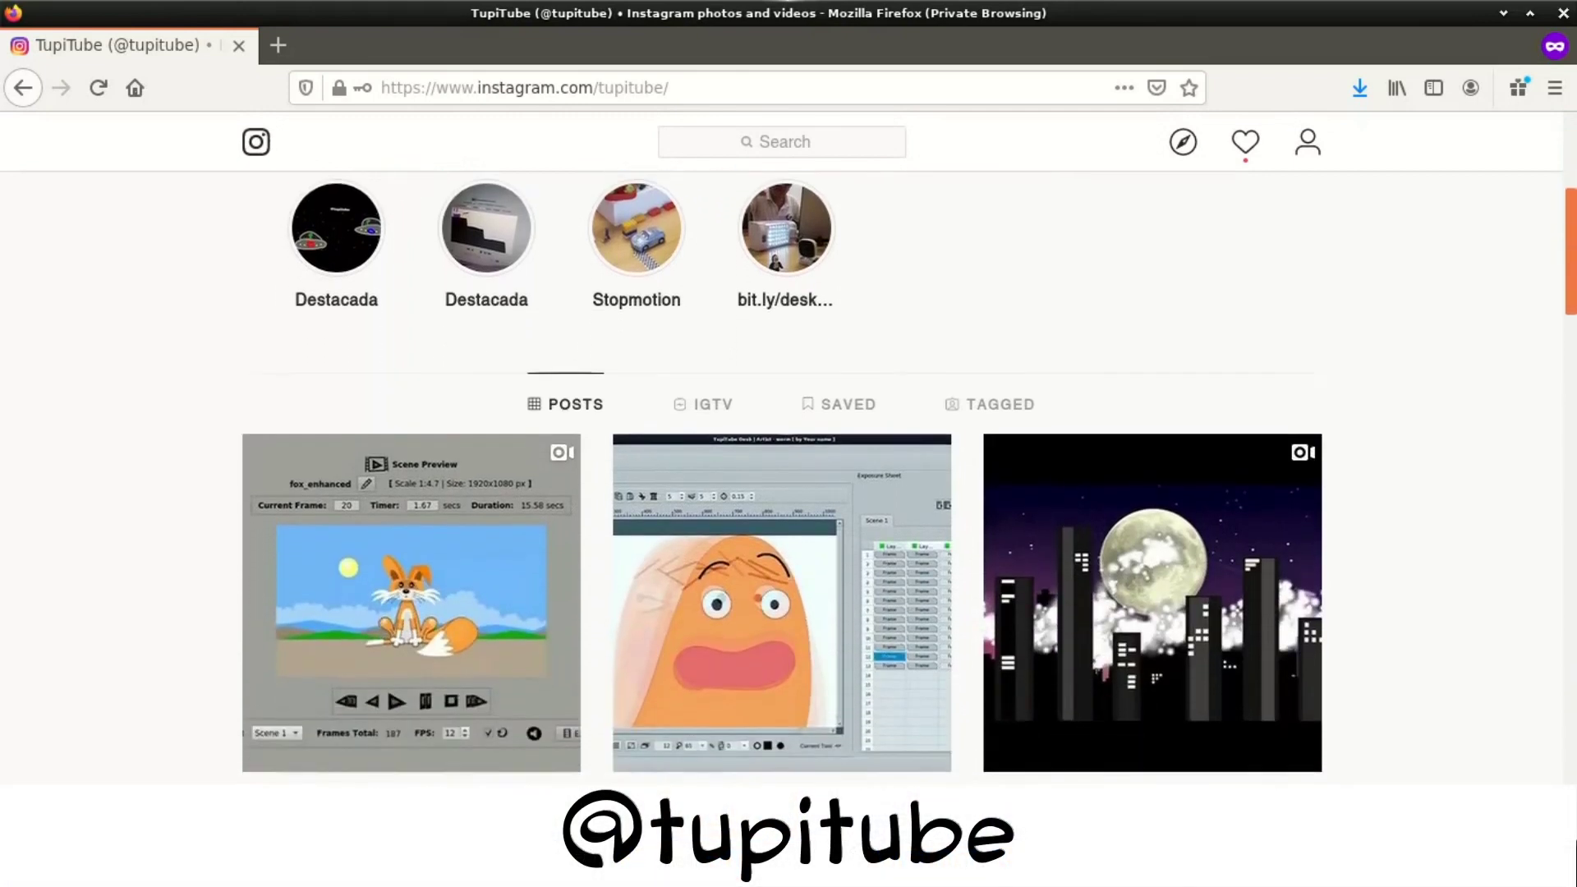
Step: Scroll down the TupiTube Instagram profile to see more animation posts
scroll(788, 518, down, 5)
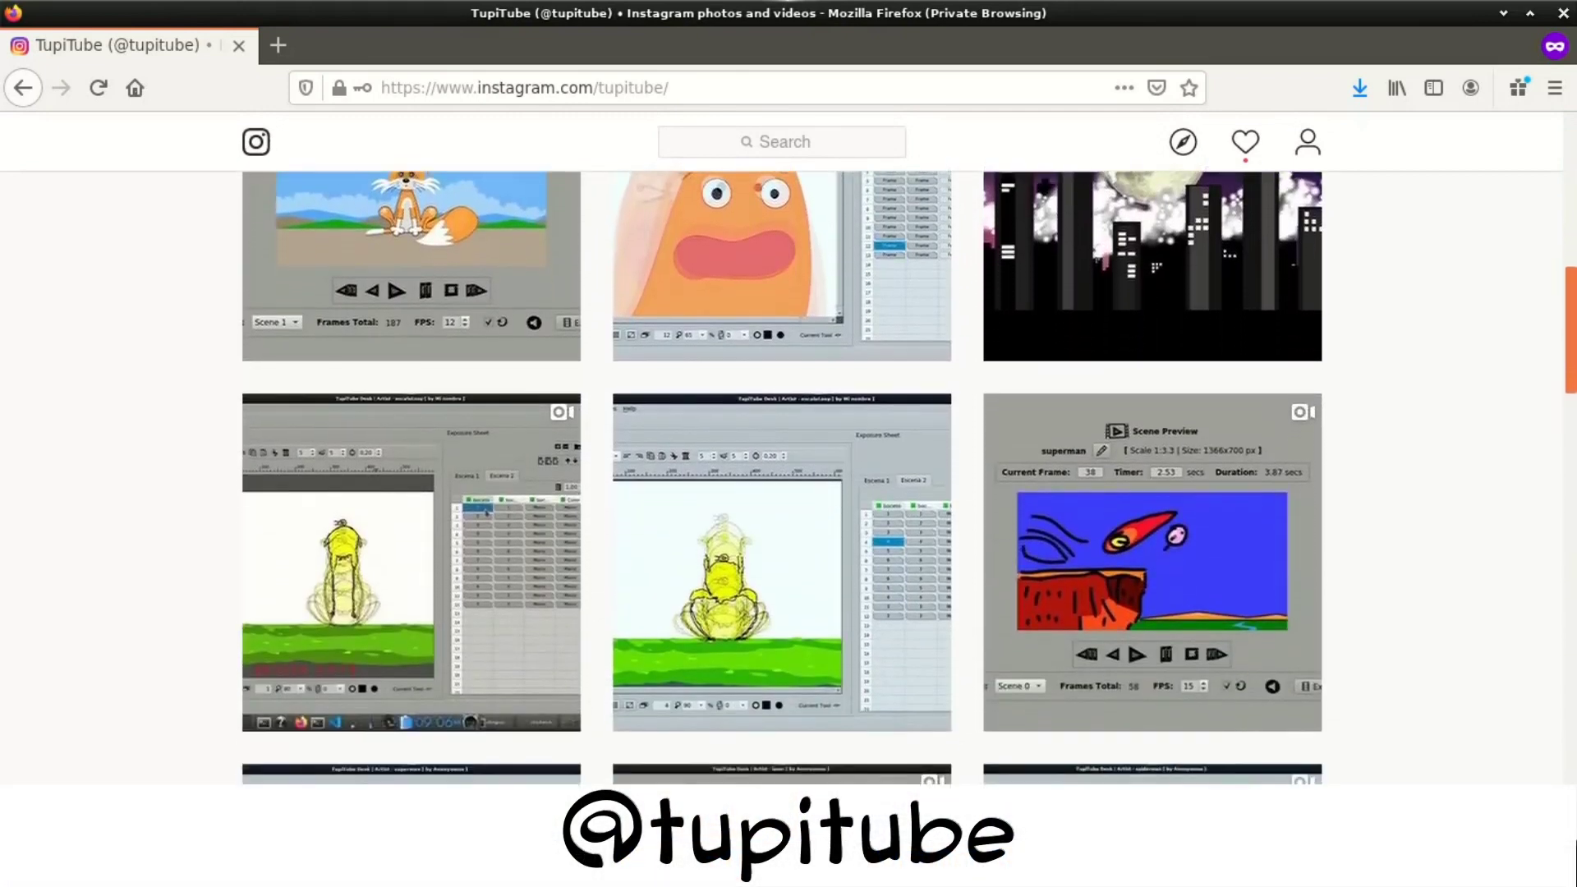
scroll(788, 477, down, 7)
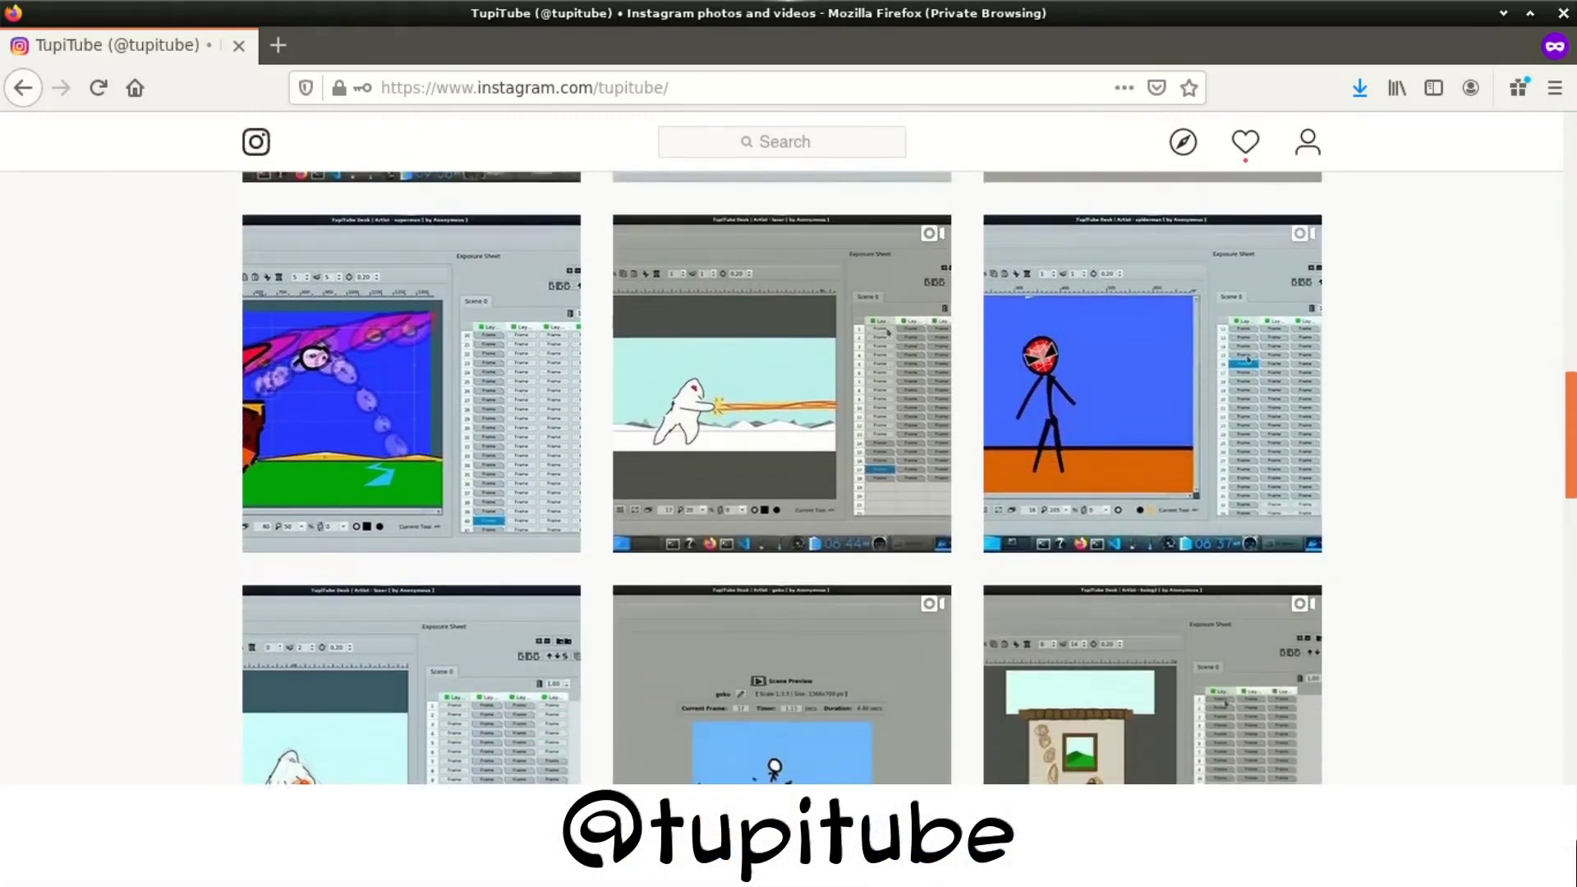
scroll(1569, 570, down, 6)
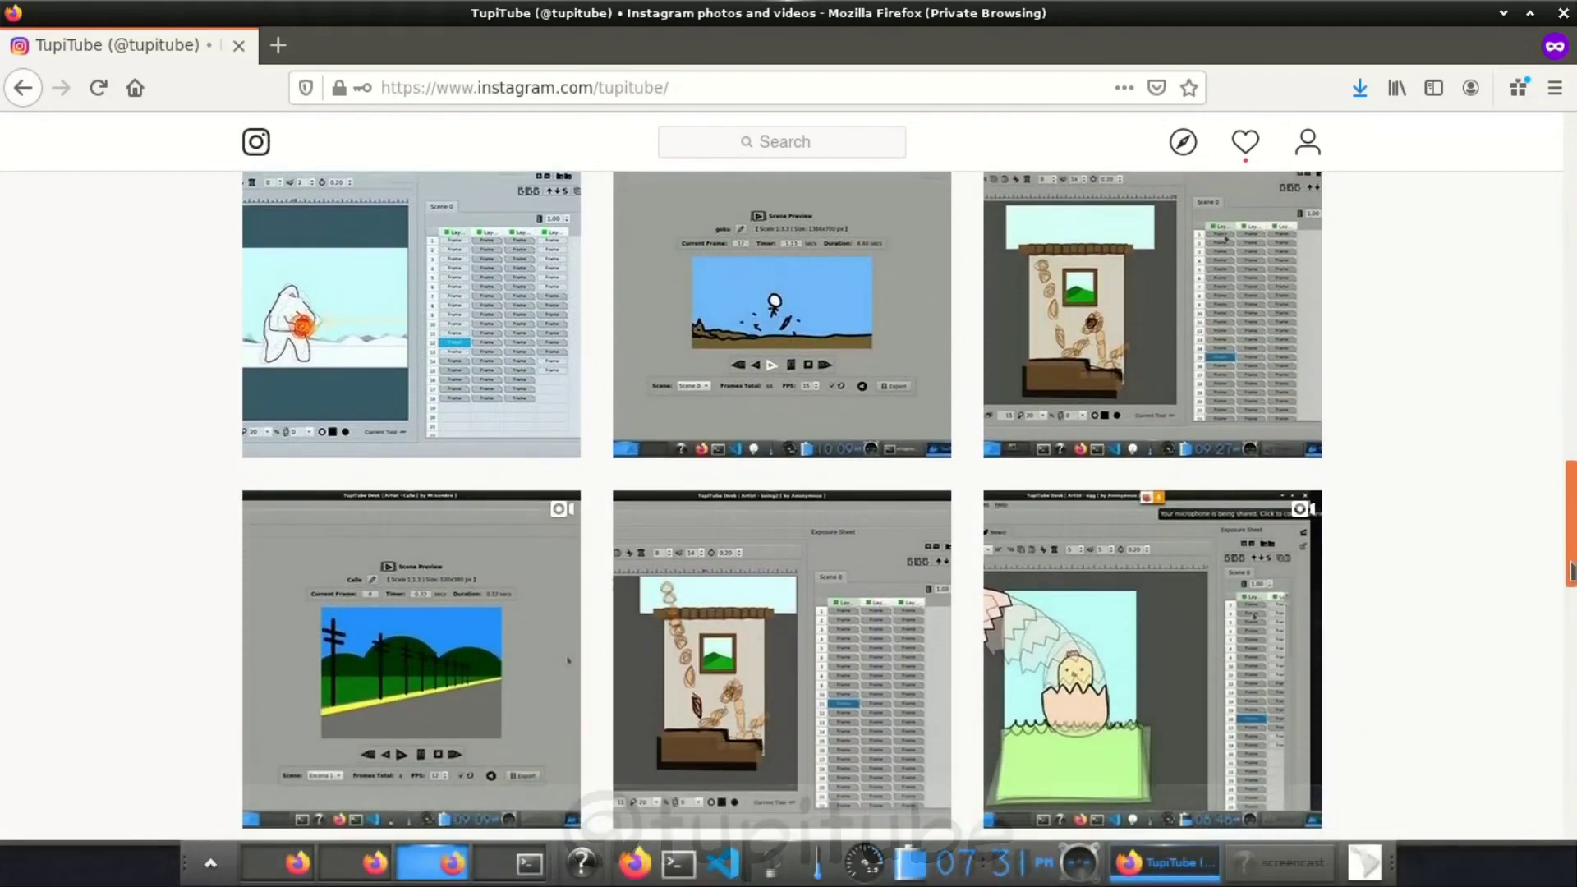